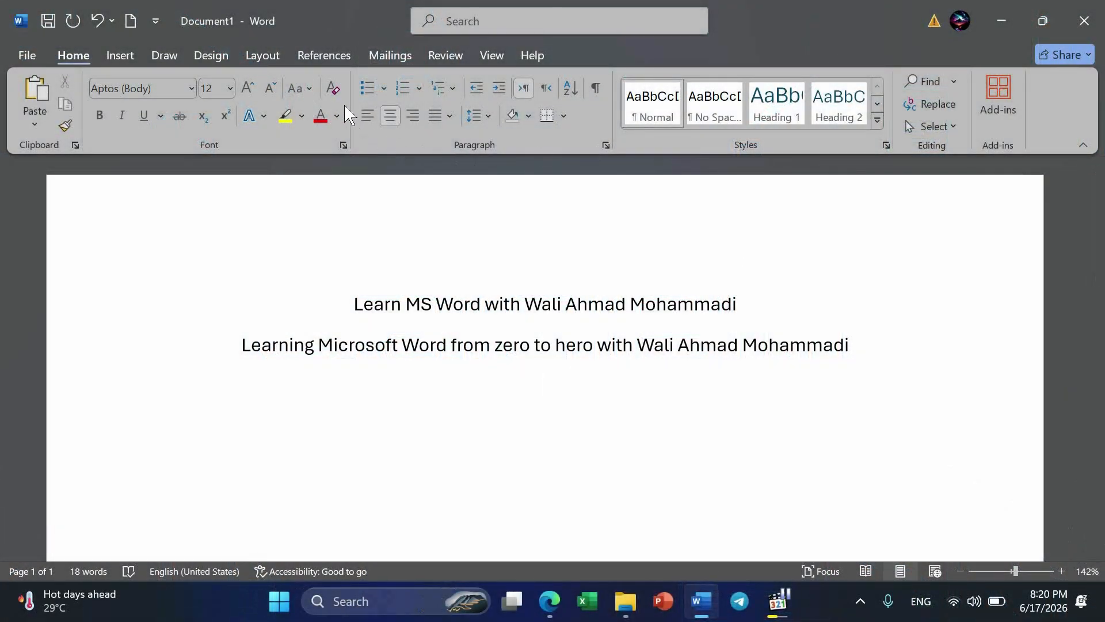
Left-align the empty line below the two centered lines and generate sample paragraphs there with =rand().
click(375, 111)
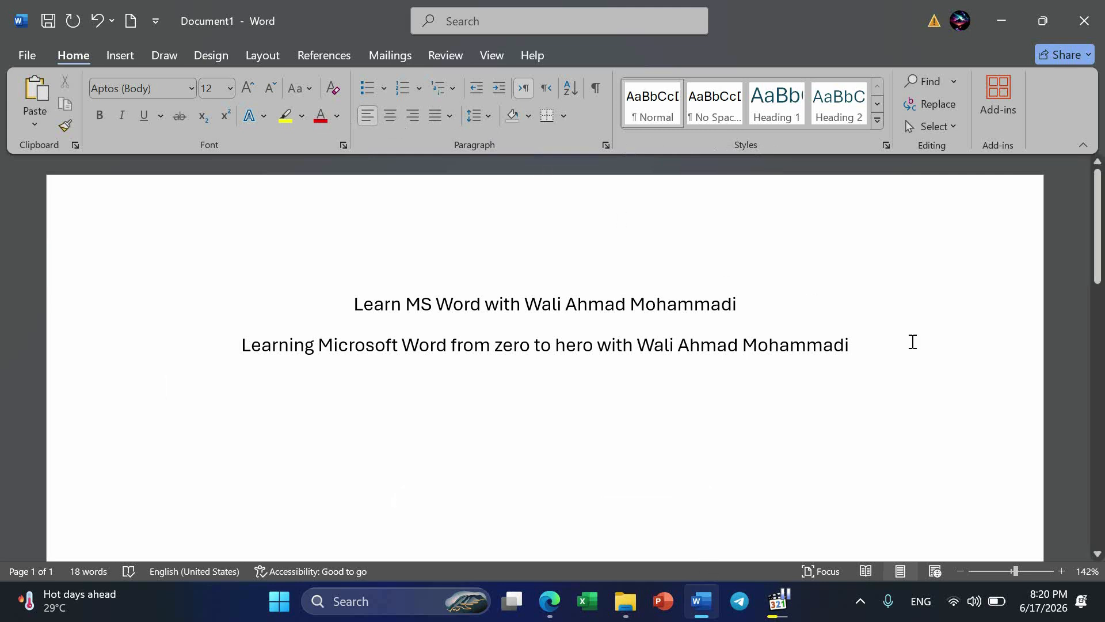
click(879, 120)
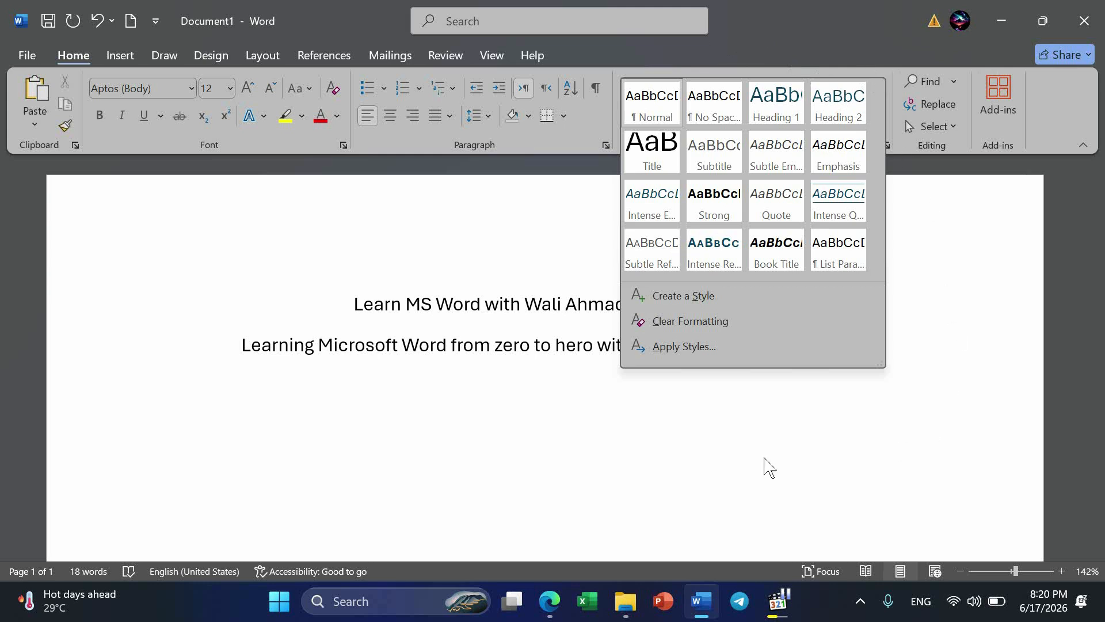
click(291, 365)
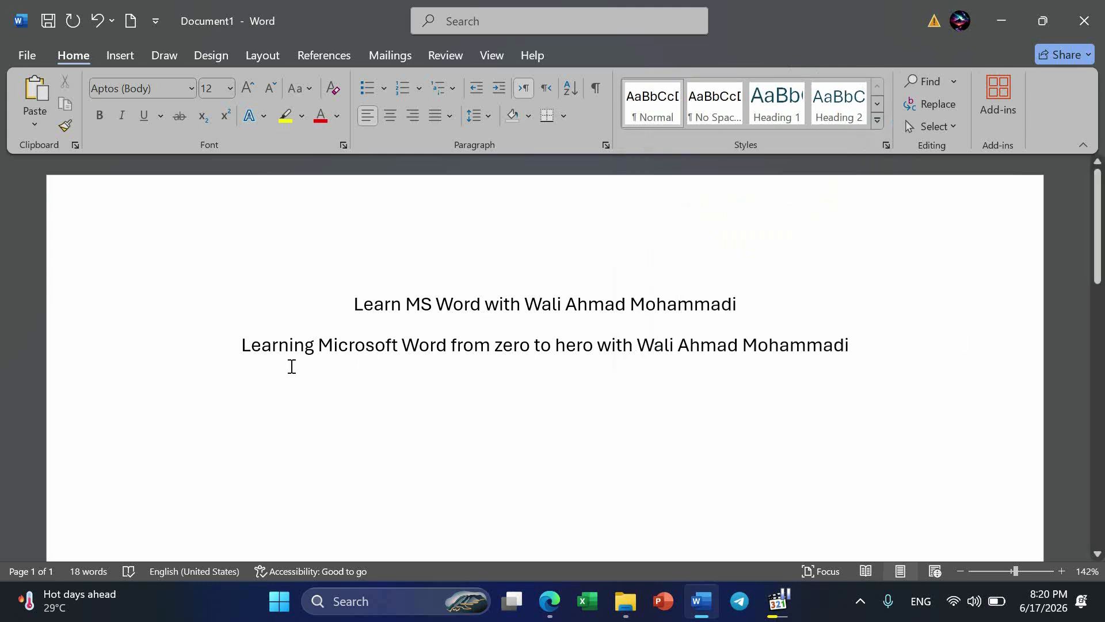
text(=rand)
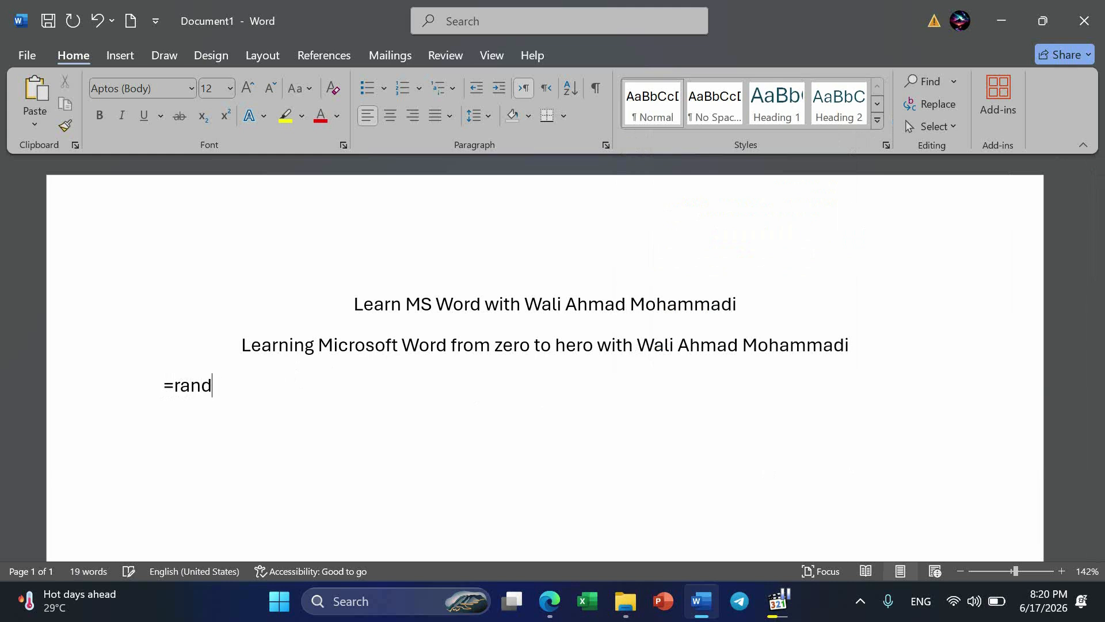
text(())
key(Return)
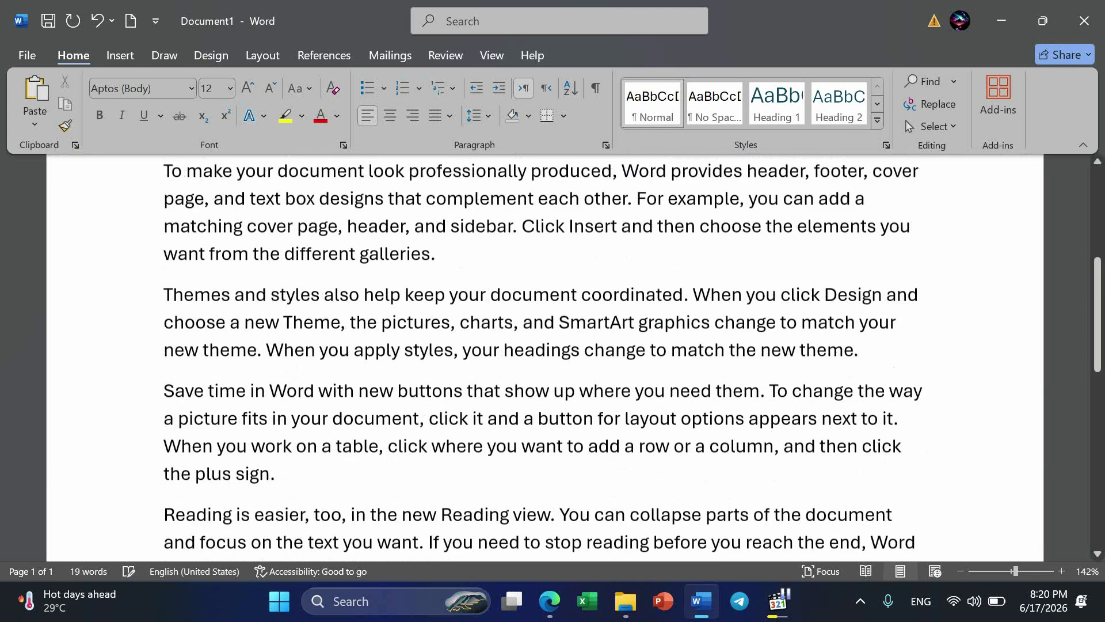
Insert an empty line between the second centered line and the first sample paragraph.
scroll(671, 299, up, 5)
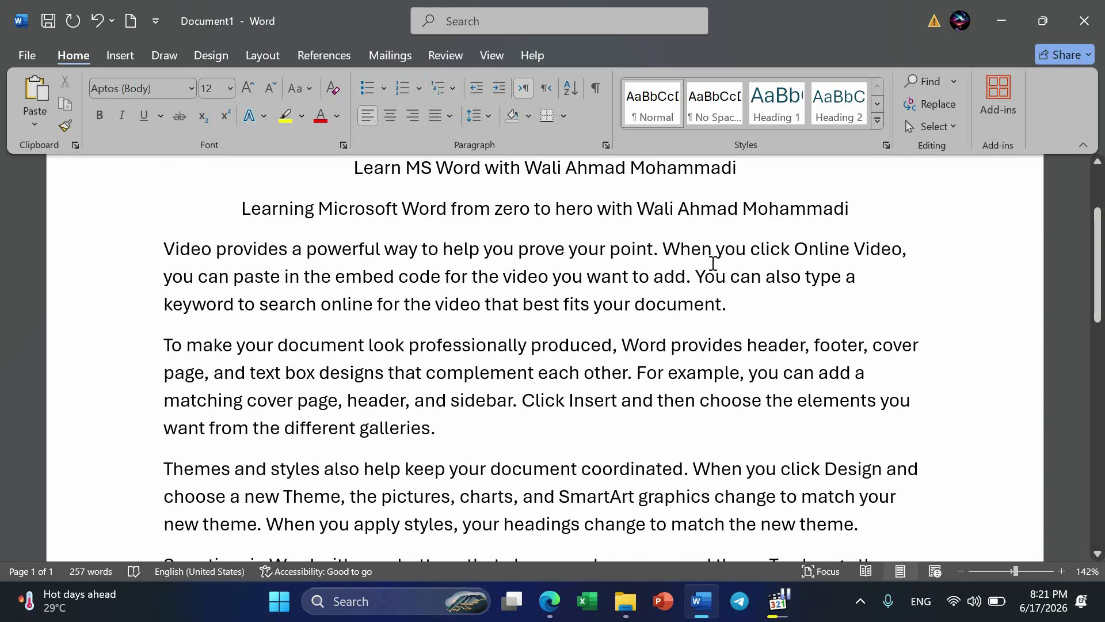
click(863, 211)
key(Return)
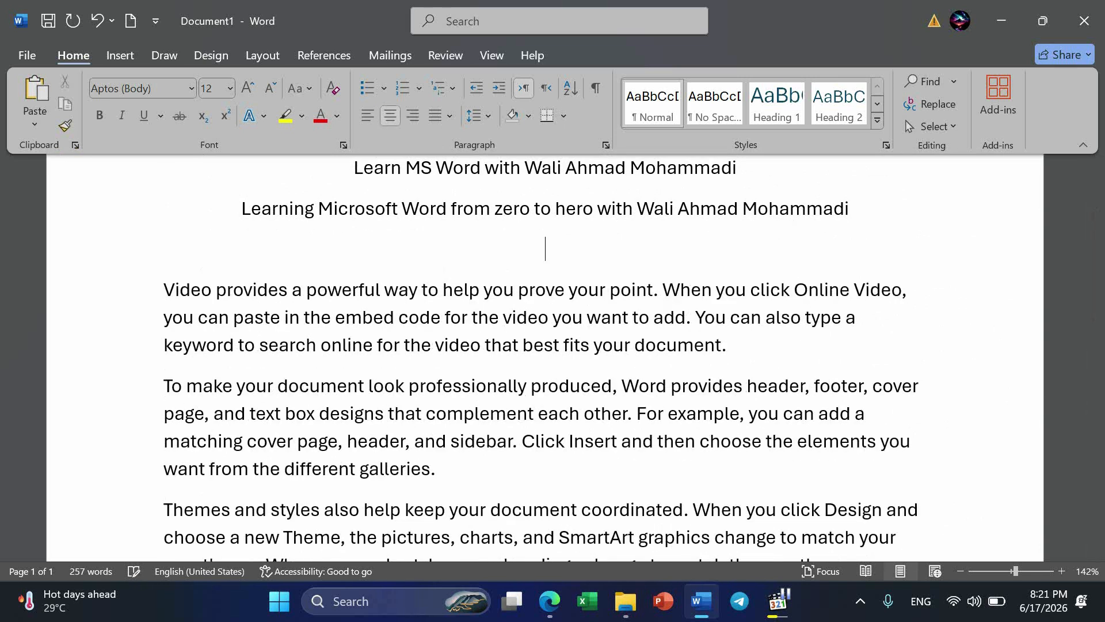
Apply the Normal style to the empty line and all the sample paragraphs below it.
key(ctrl+shift+Down)
key(ctrl+shift+Down)
key(ctrl+shift+Down)
key(ctrl+shift+Down)
key(ctrl+shift+Down)
key(ctrl+shift+Down)
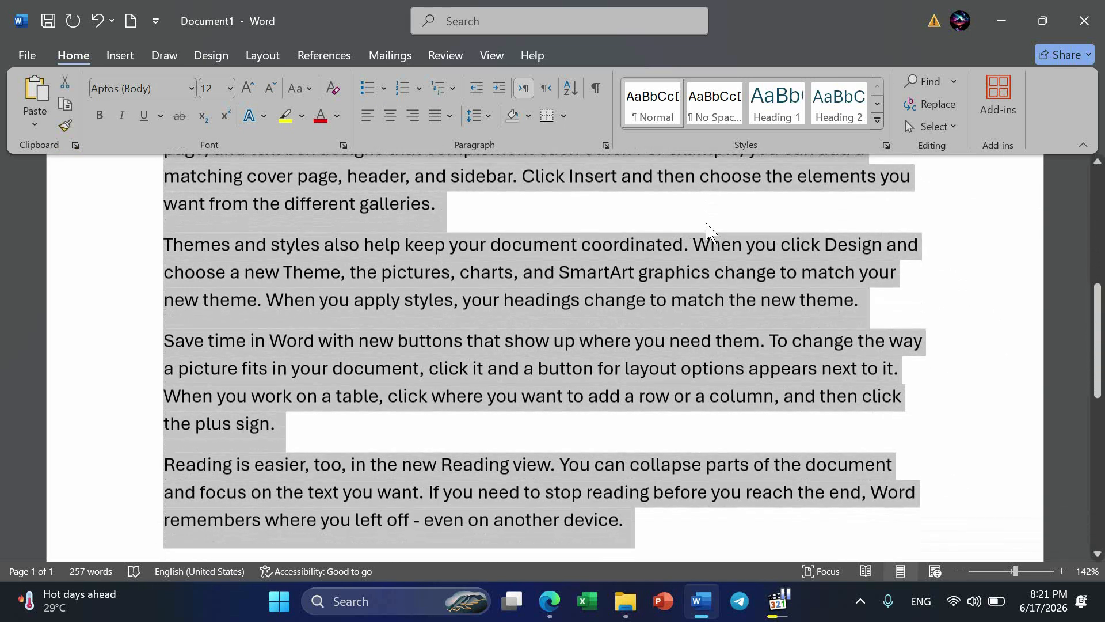
scroll(707, 233, up, 5)
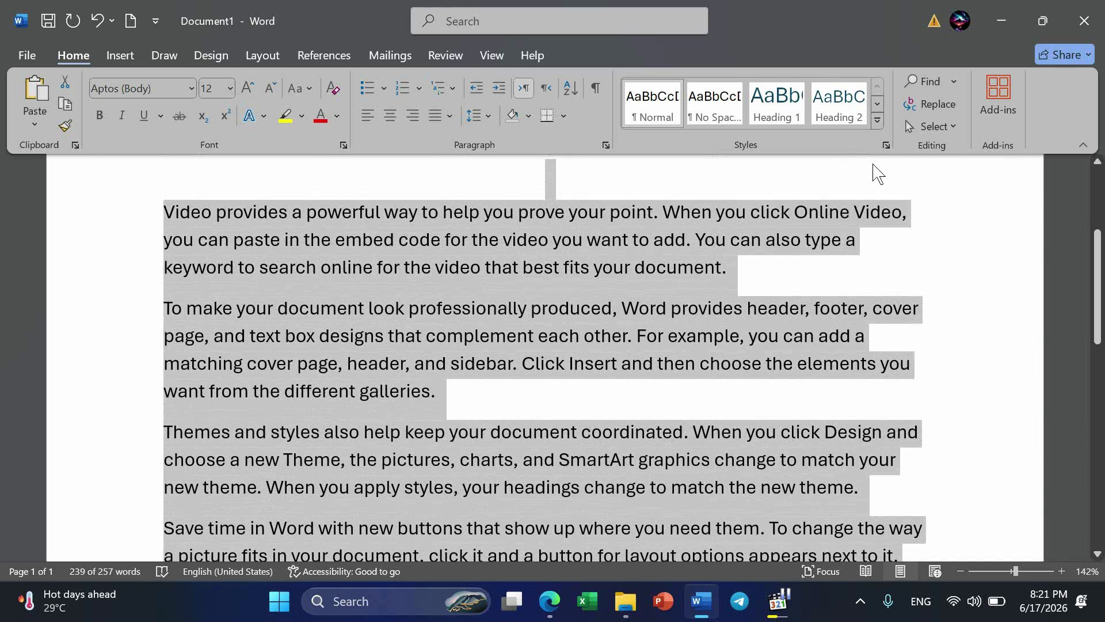
scroll(659, 161, up, 3)
scroll(658, 155, down, 6)
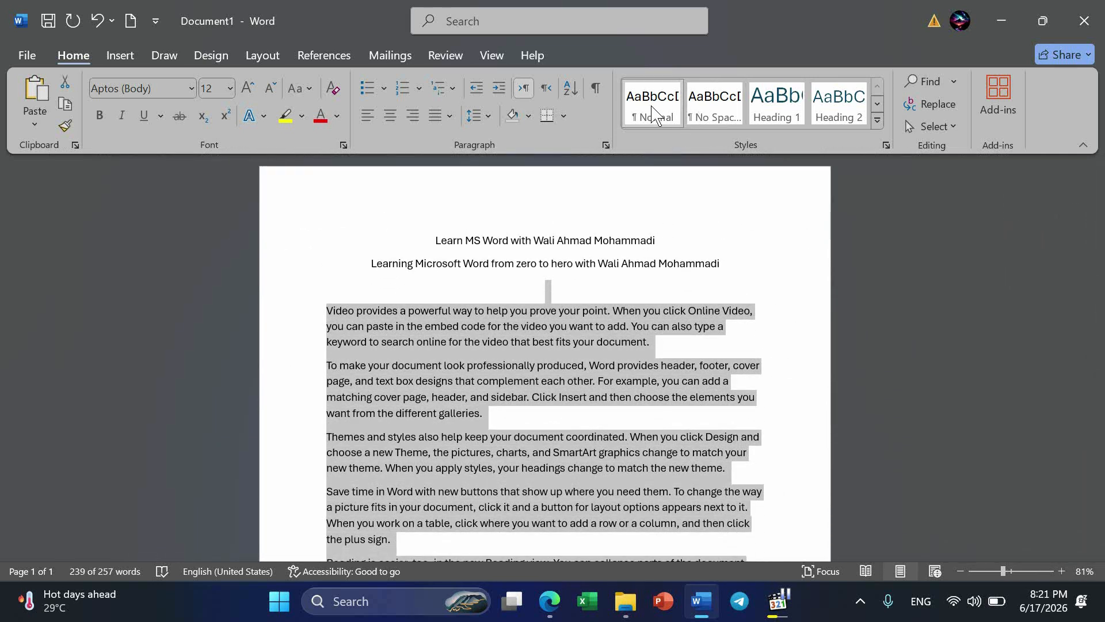
click(654, 112)
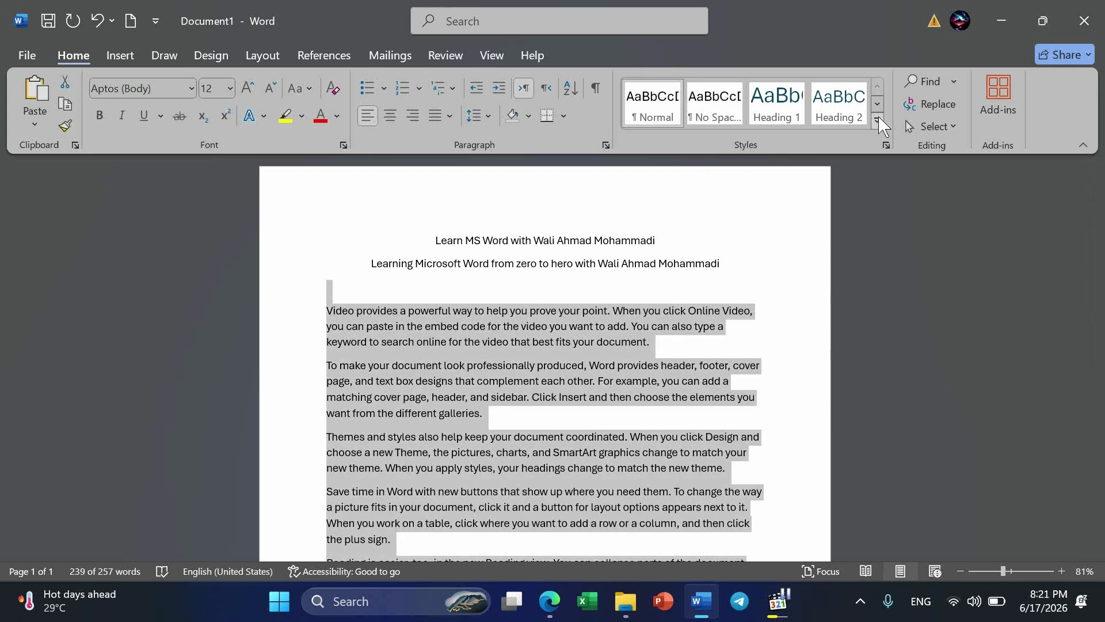
Try the Title style on the document's first line, then undo it.
click(878, 119)
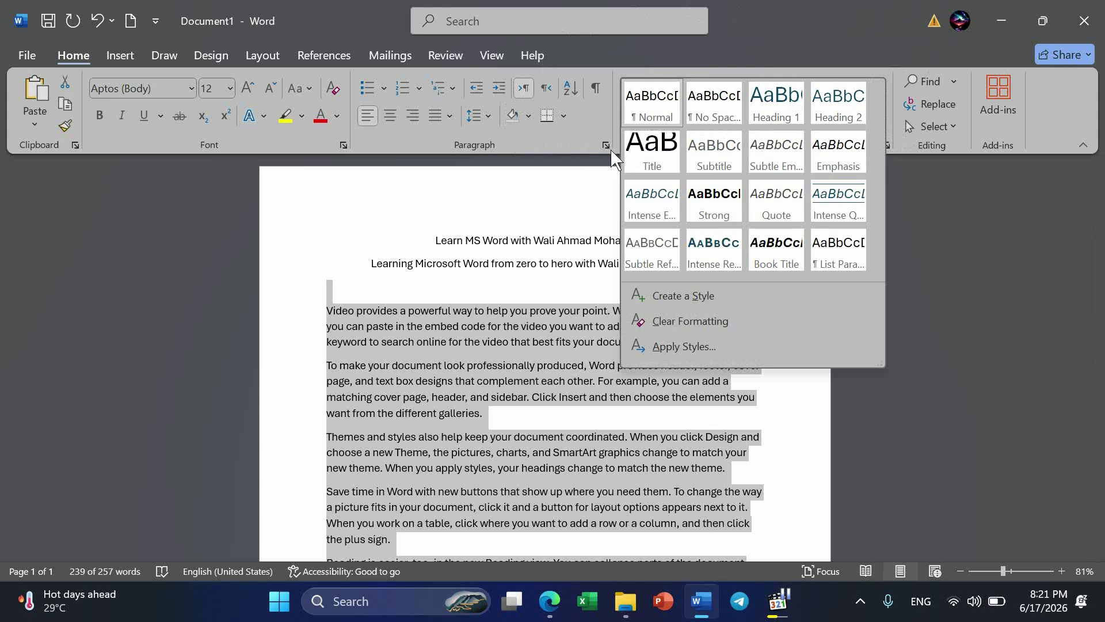
click(509, 246)
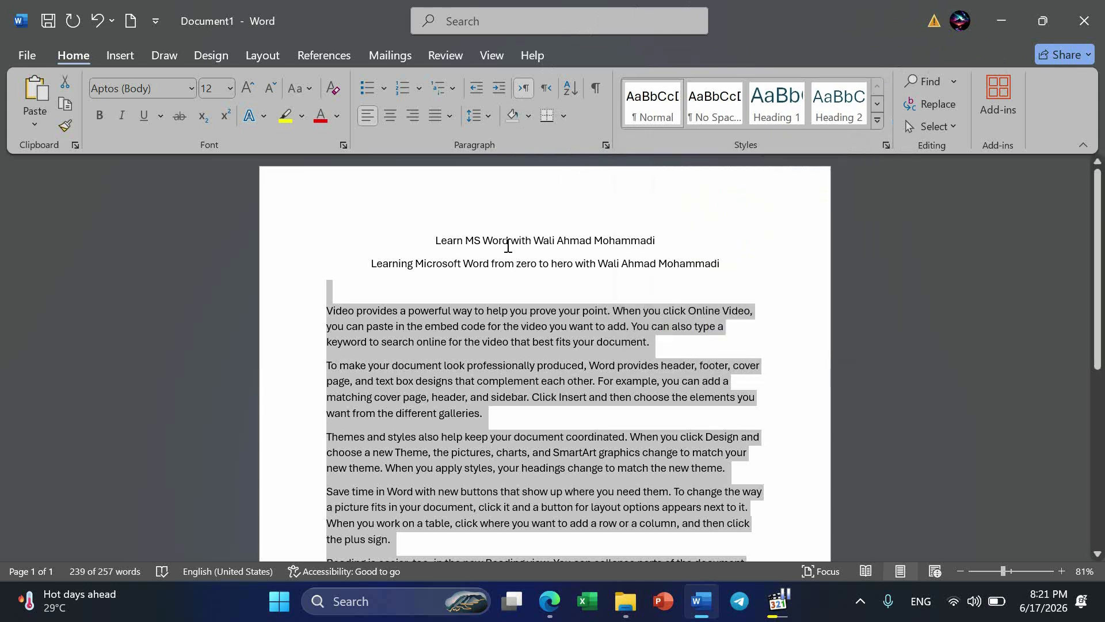
click(553, 241)
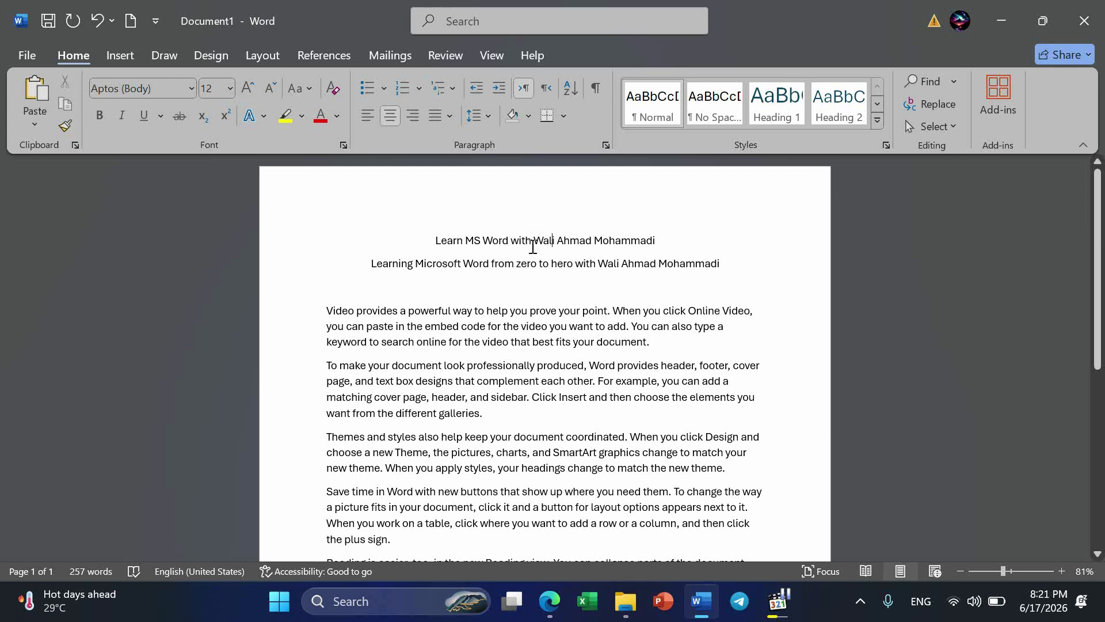
ctrl+scroll(576, 266, up, 7)
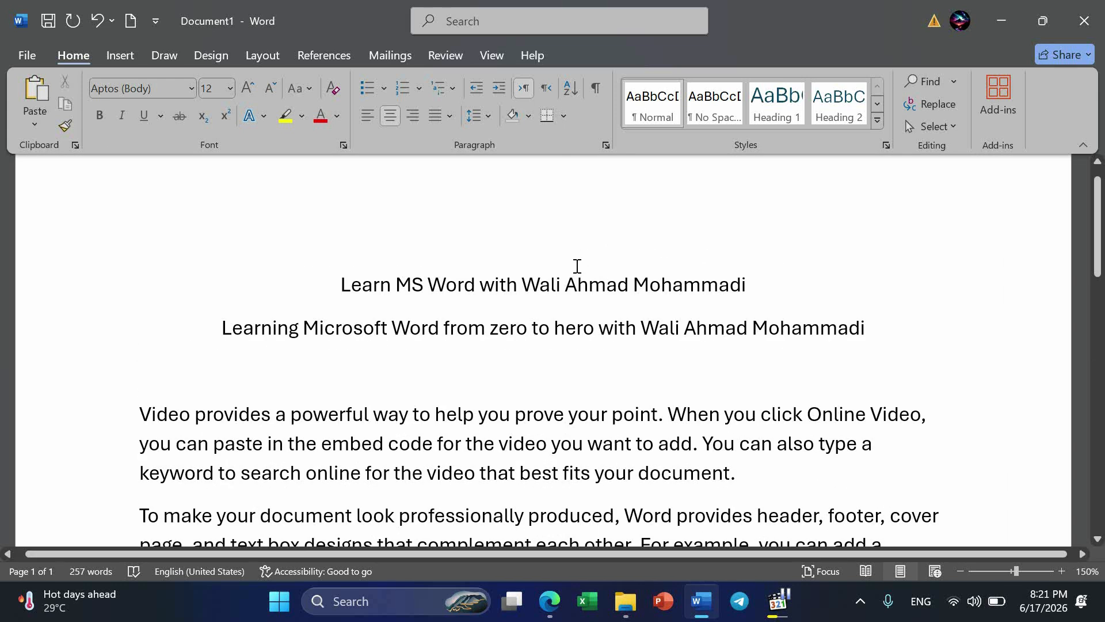
ctrl+scroll(577, 266, down, 1)
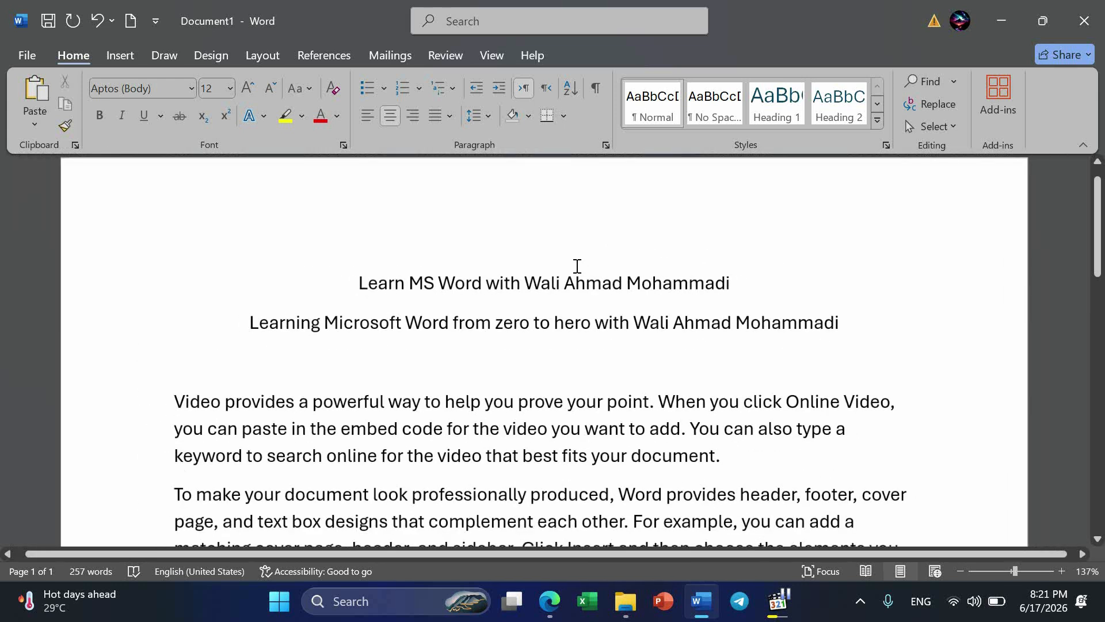
click(876, 122)
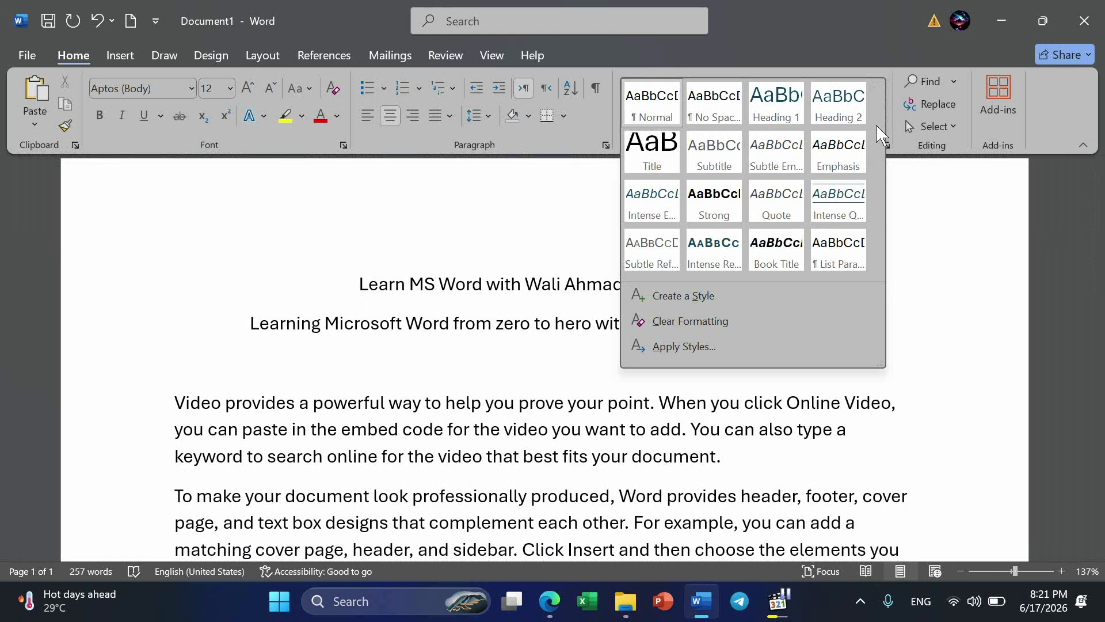
click(660, 160)
key(ctrl+z)
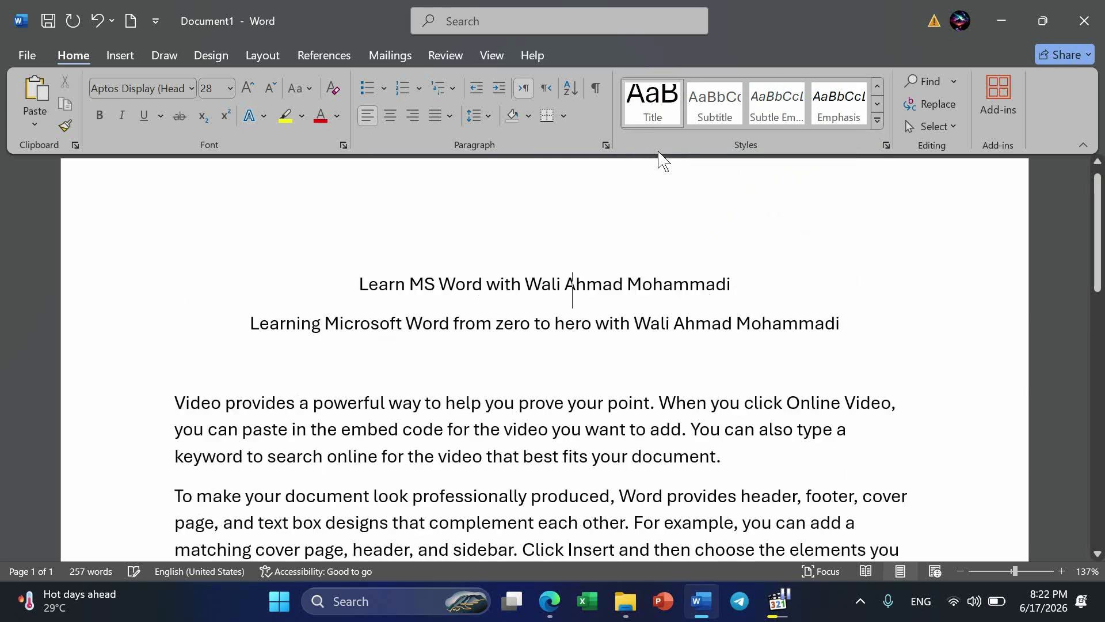
Style the whole first line as Title and the whole second line as Subtitle with Subtle Emphasis.
drag(741, 282, 309, 272)
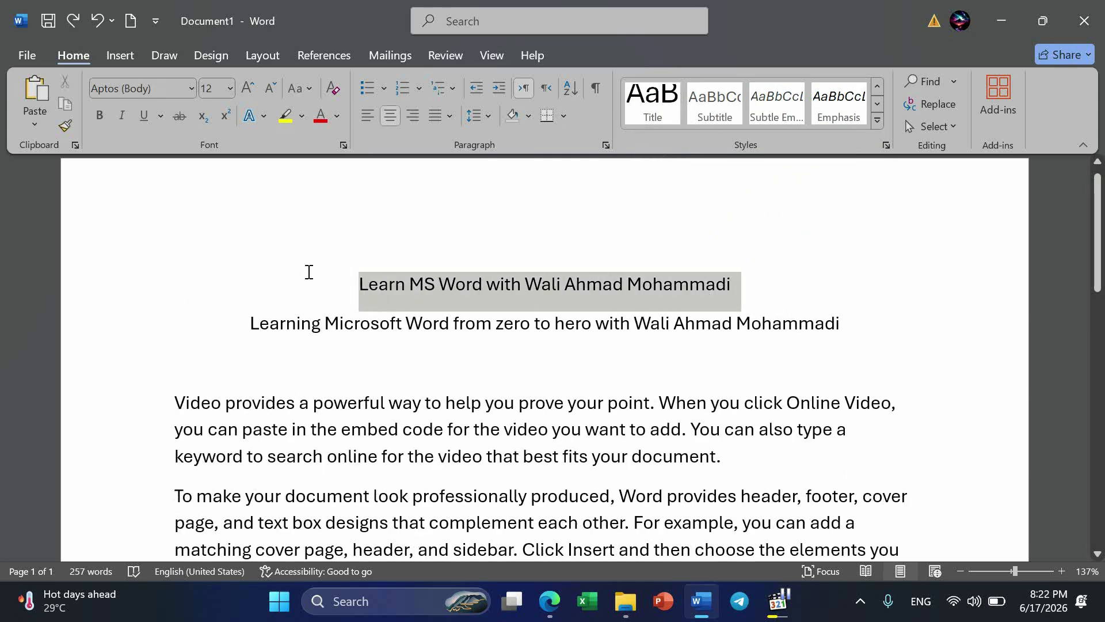
click(651, 106)
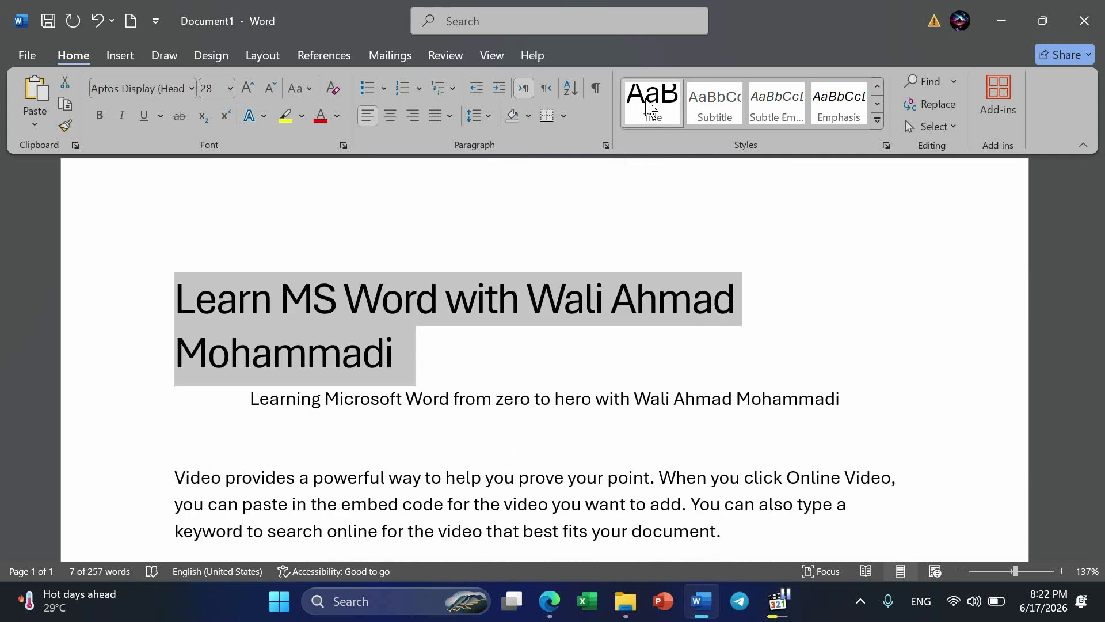
click(853, 398)
drag(853, 398, 255, 391)
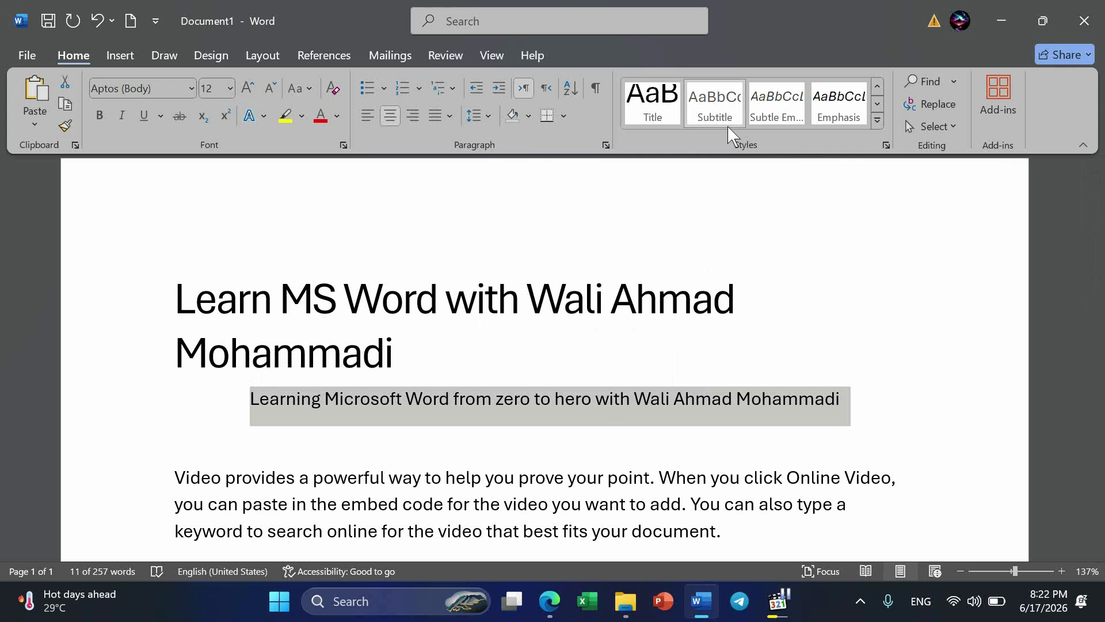
click(719, 112)
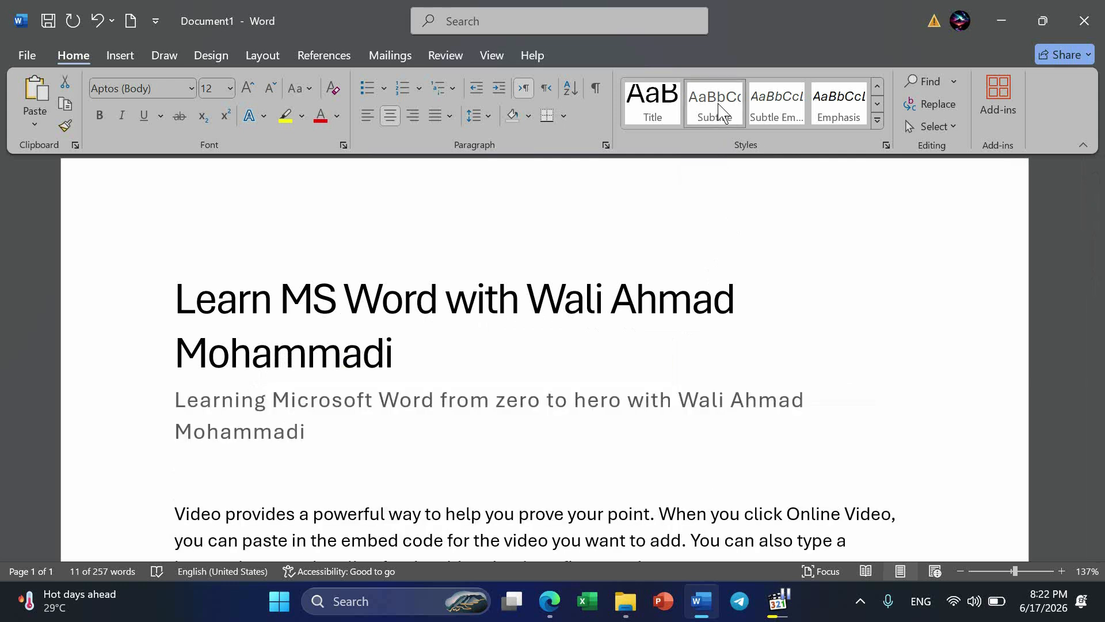
click(778, 113)
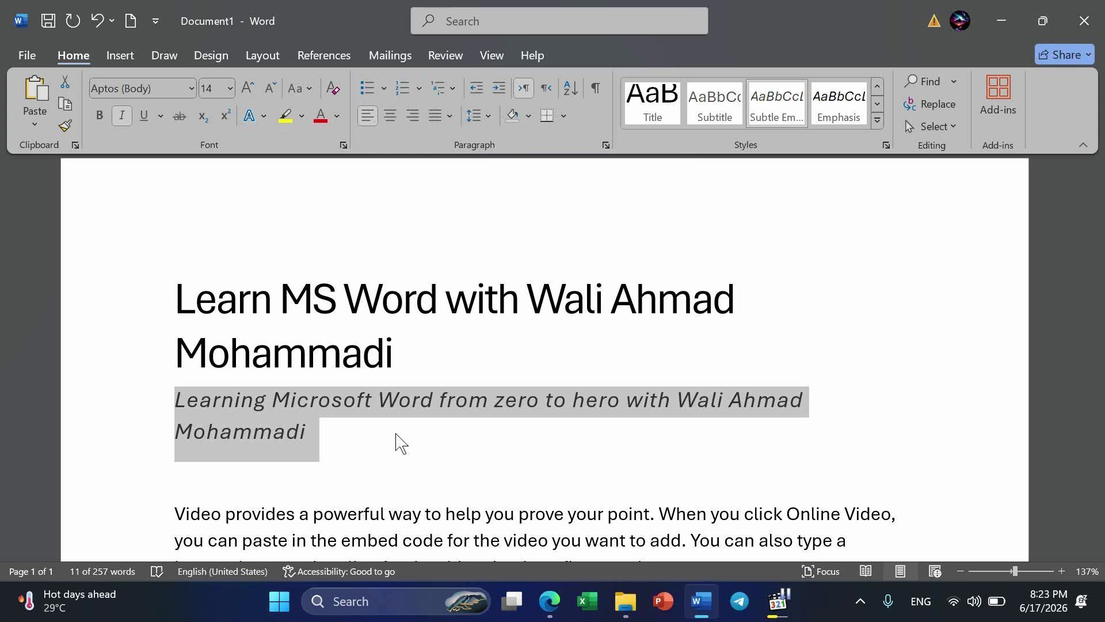
Apply the Emphasis style to the word "provides" in the first sample paragraph.
scroll(402, 443, down, 2)
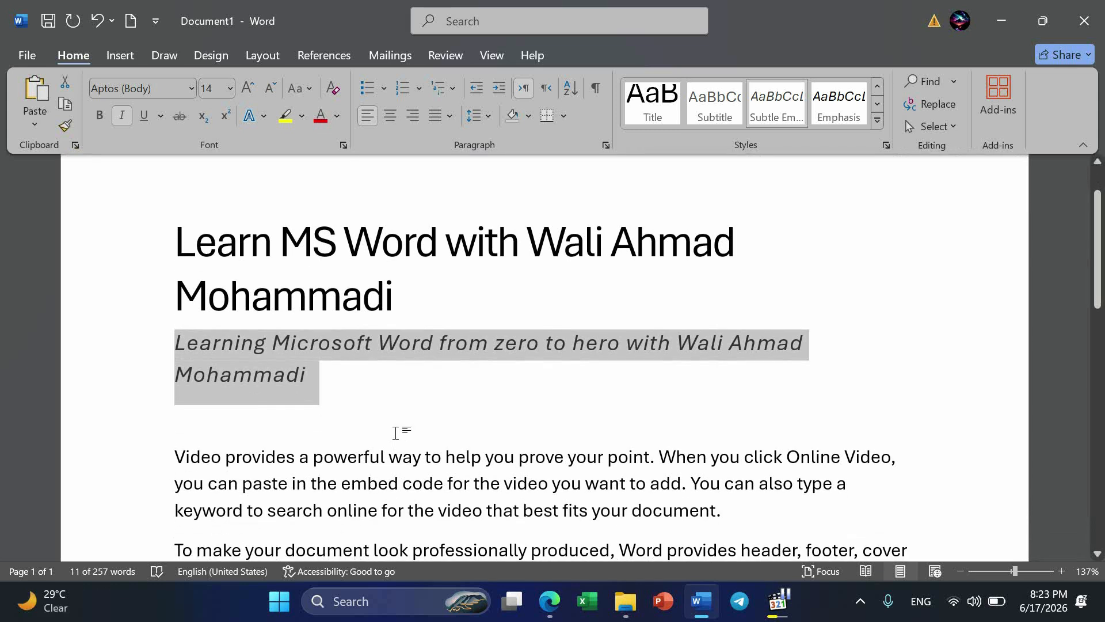
scroll(396, 433, down, 2)
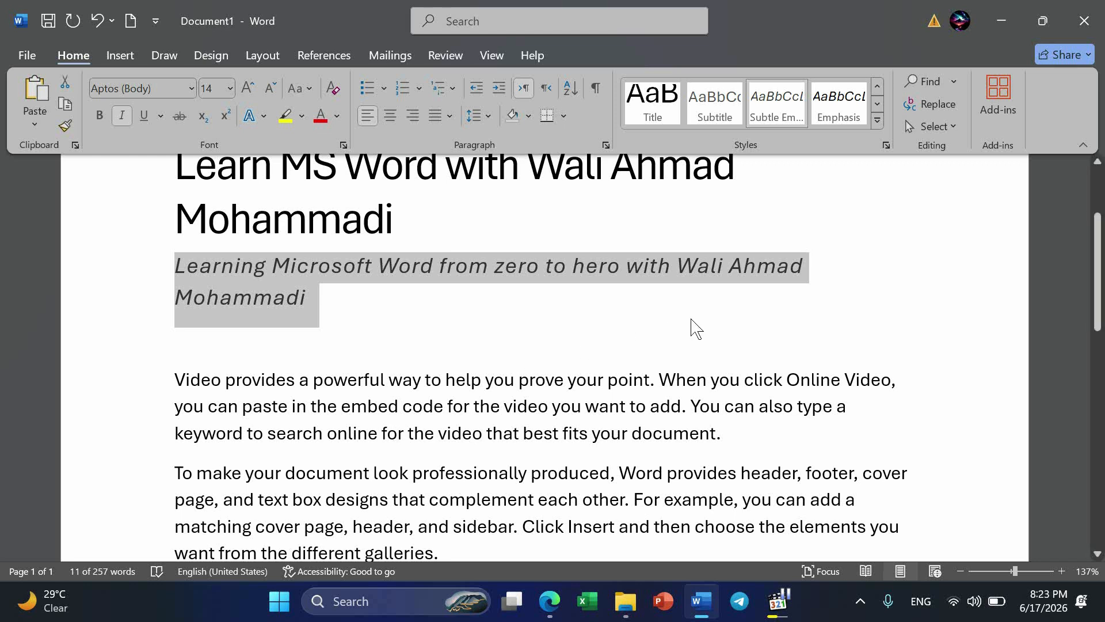
scroll(699, 339, up, 1)
scroll(698, 339, down, 1)
scroll(699, 338, up, 1)
scroll(698, 338, down, 2)
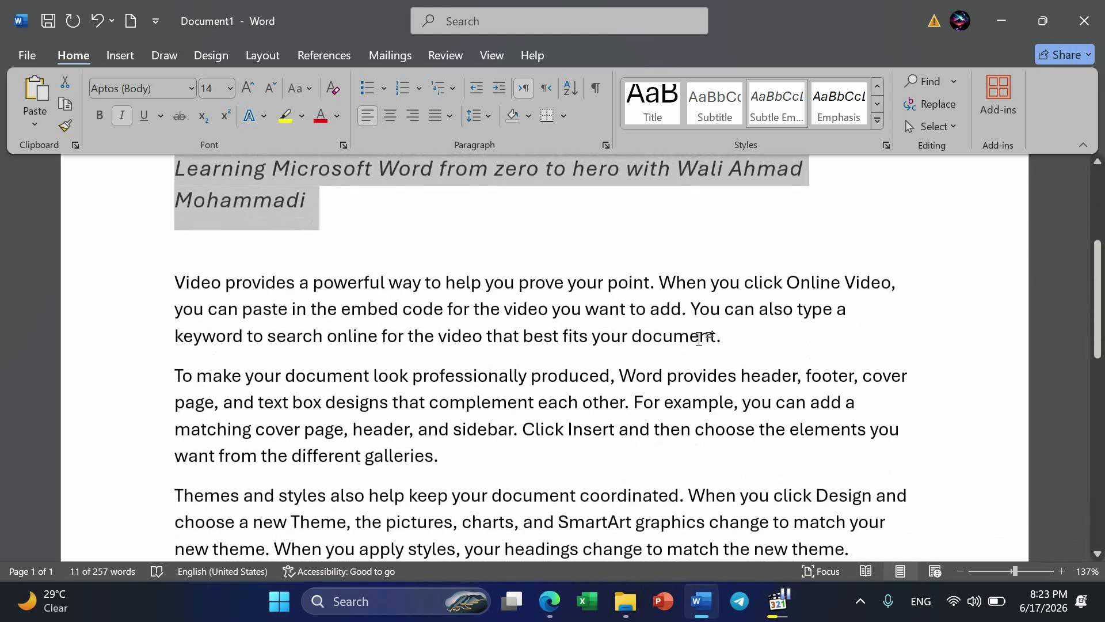
click(242, 271)
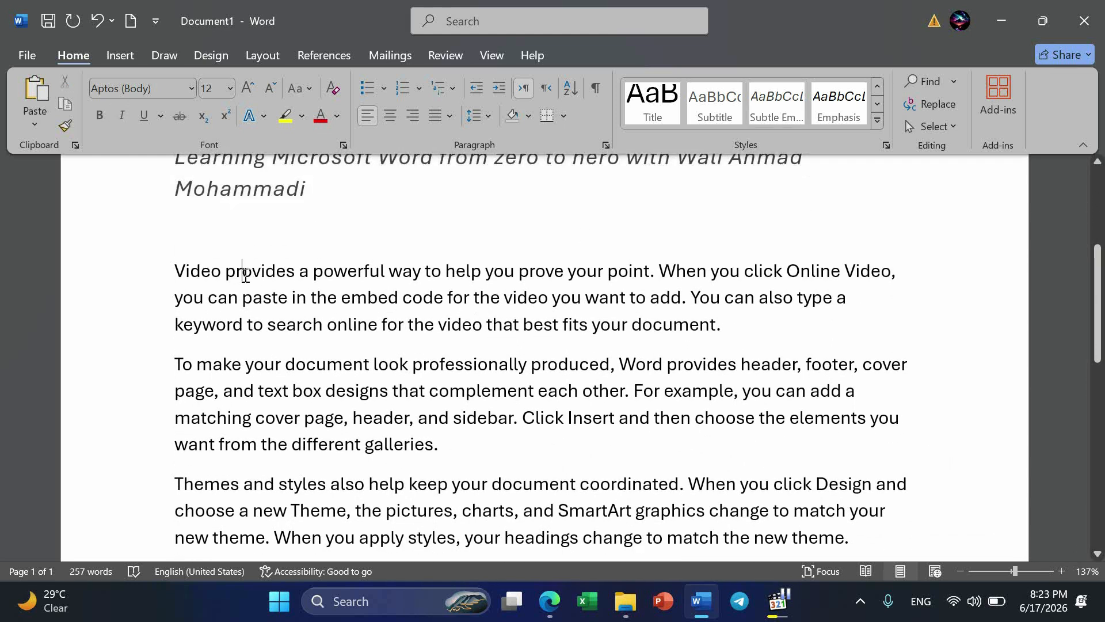
click(877, 120)
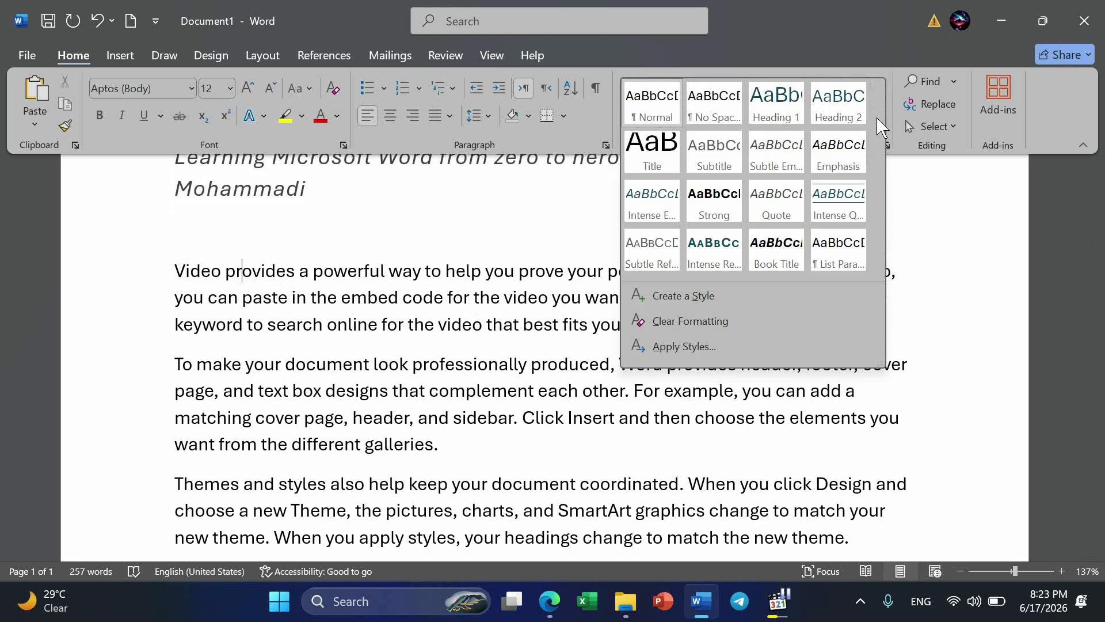
click(833, 157)
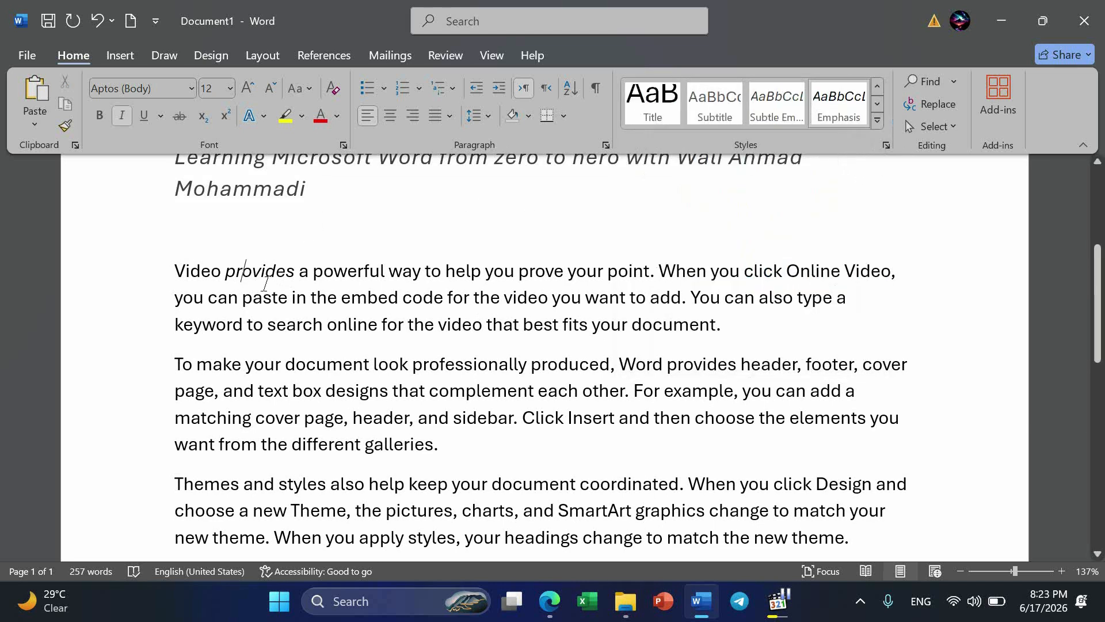
click(350, 232)
key(Return)
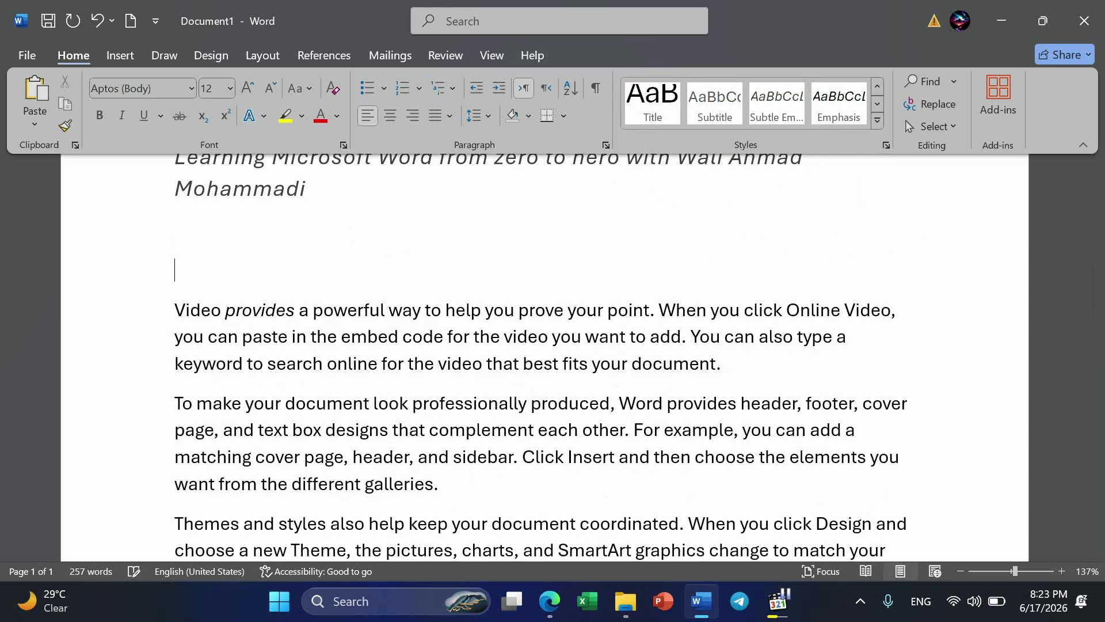
key(BackSpace)
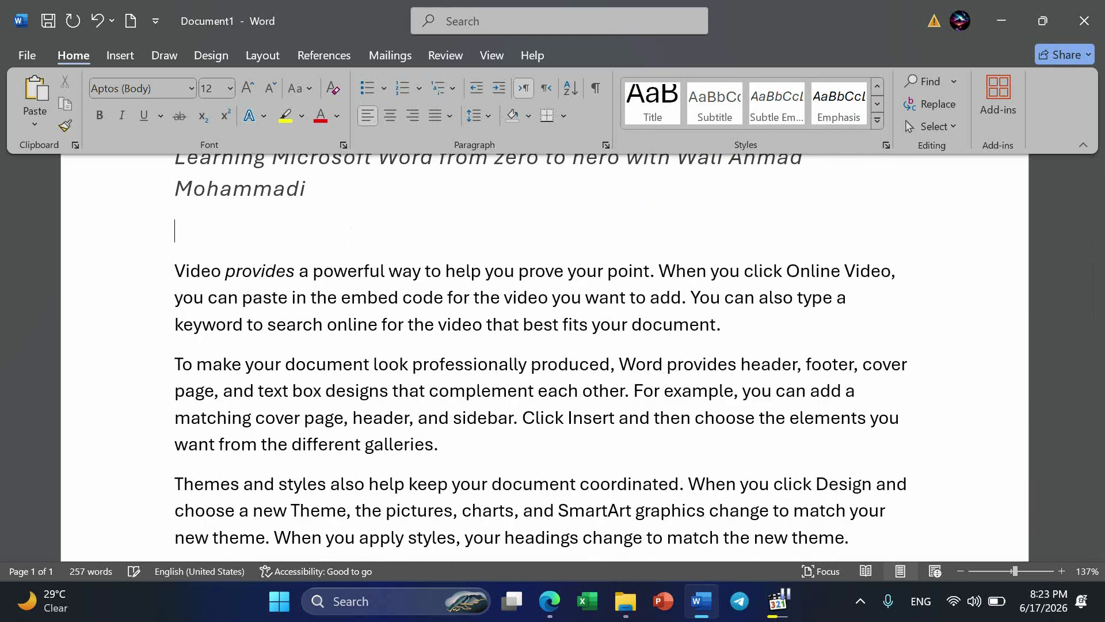
Apply the Emphasis style to the entire first sample paragraph, beginning "Video provides".
drag(743, 326, 161, 271)
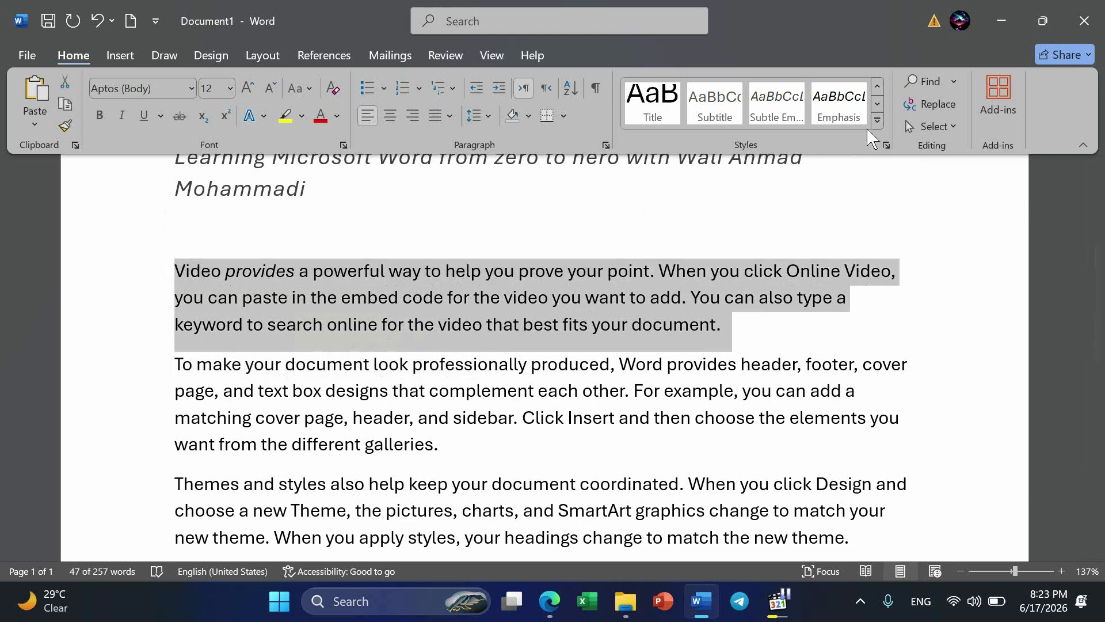
click(840, 103)
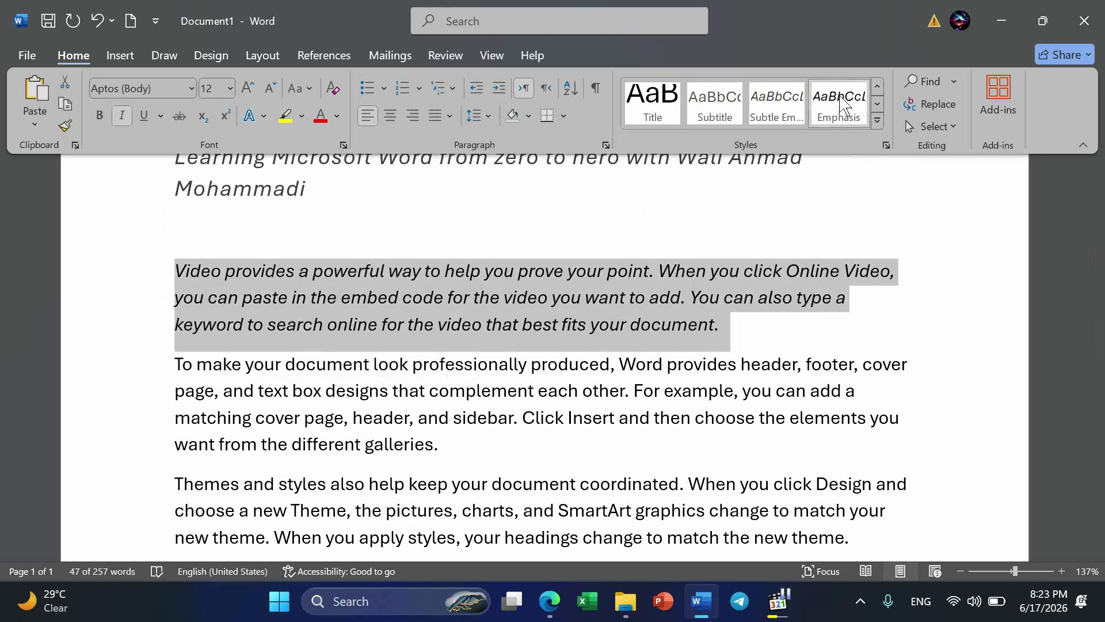
Apply the Intense Emphasis style to the entire second sample paragraph, beginning "To make your document".
click(878, 121)
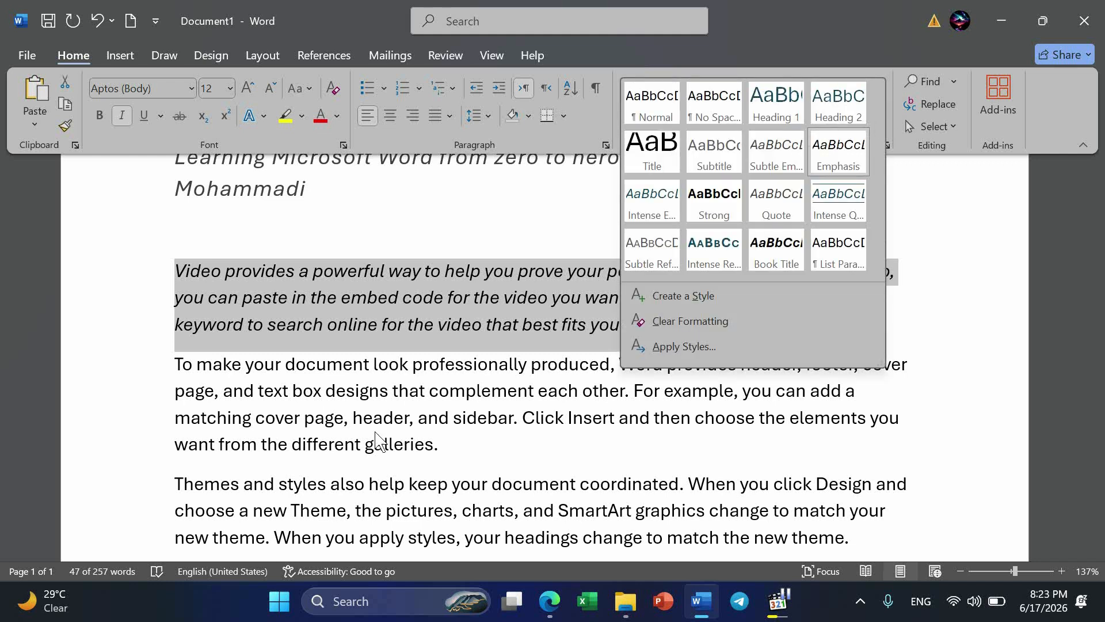
key(Escape)
drag(459, 447, 173, 364)
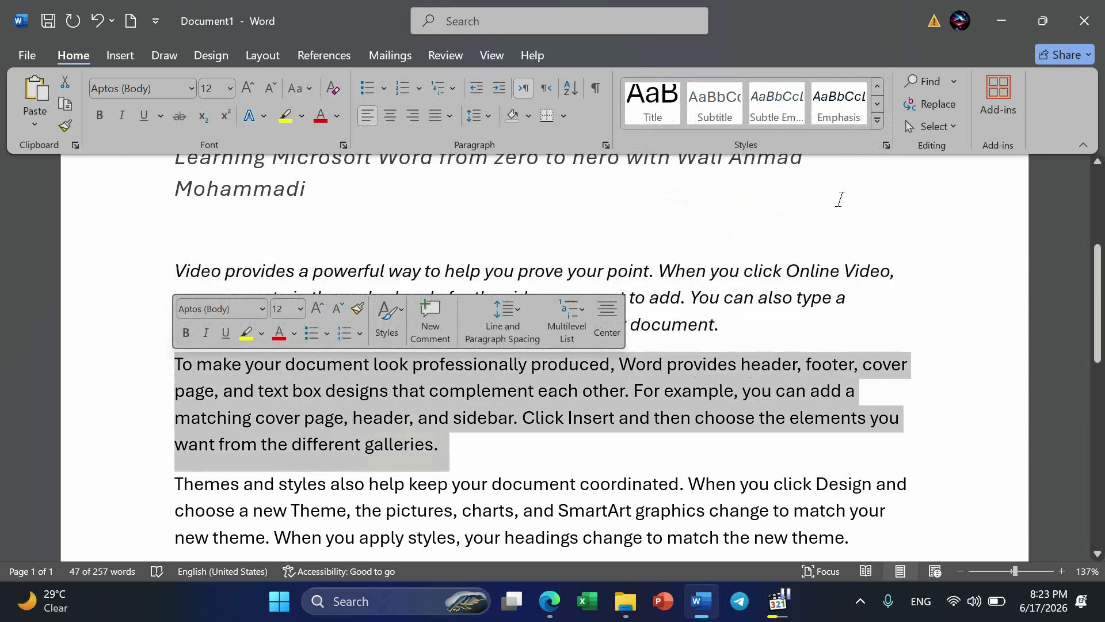
click(878, 121)
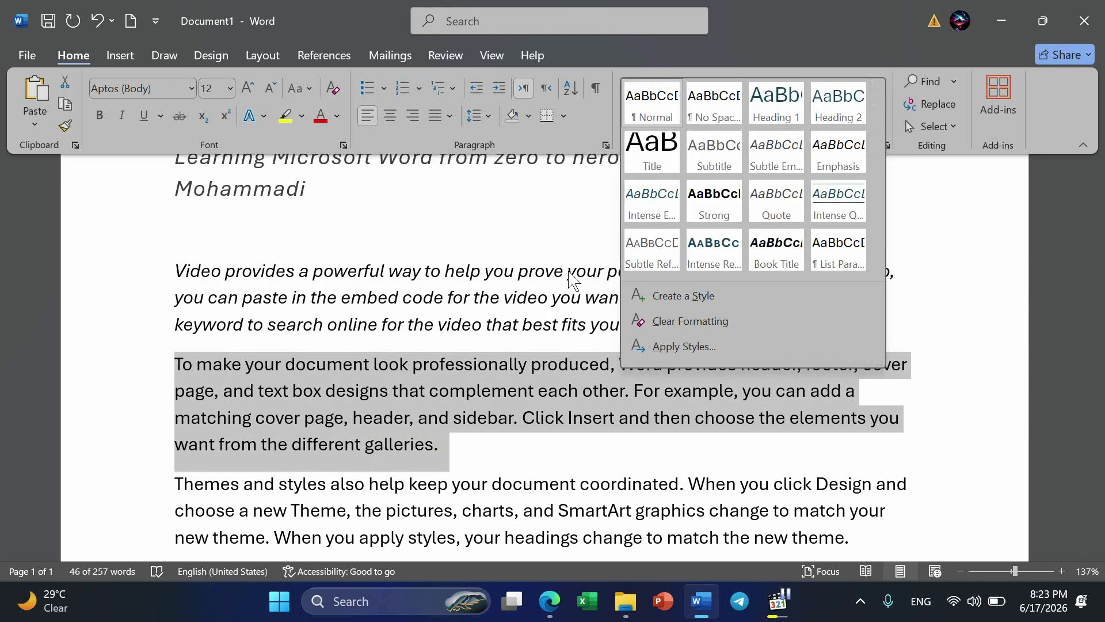
click(651, 201)
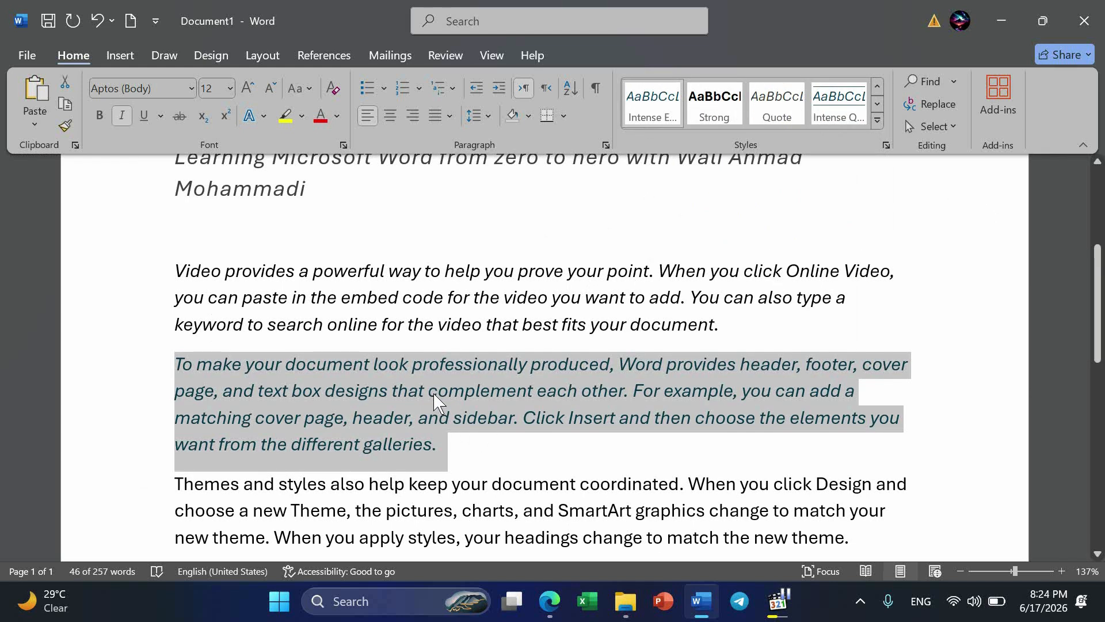
Apply the Strong style to the entire third sample paragraph, beginning "Themes and styles".
scroll(434, 397, down, 3)
click(900, 395)
drag(760, 392, 155, 348)
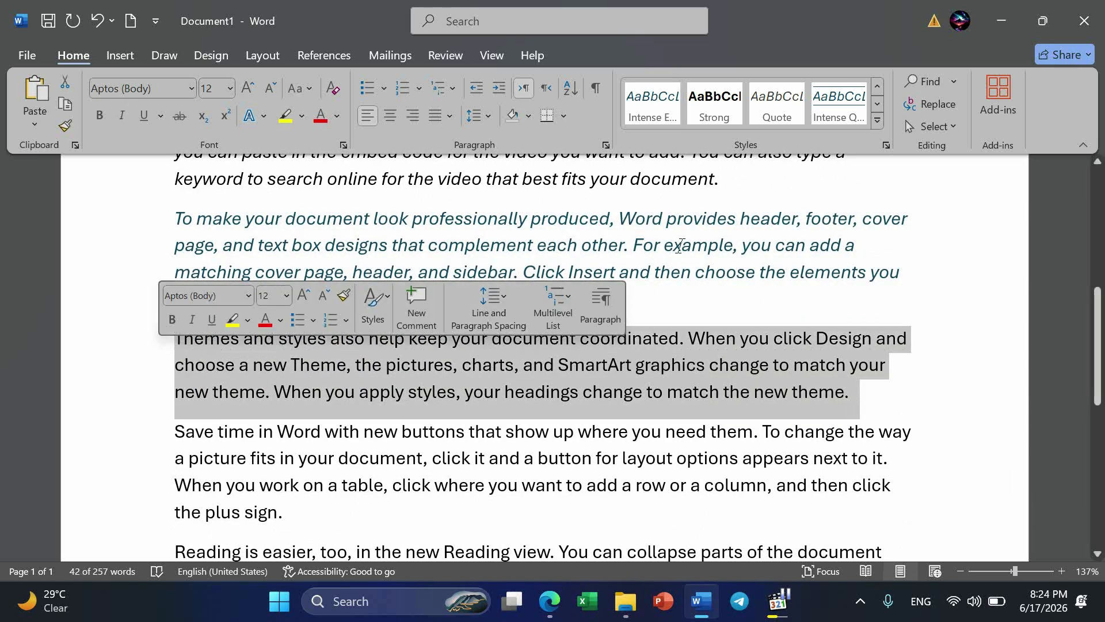
click(714, 114)
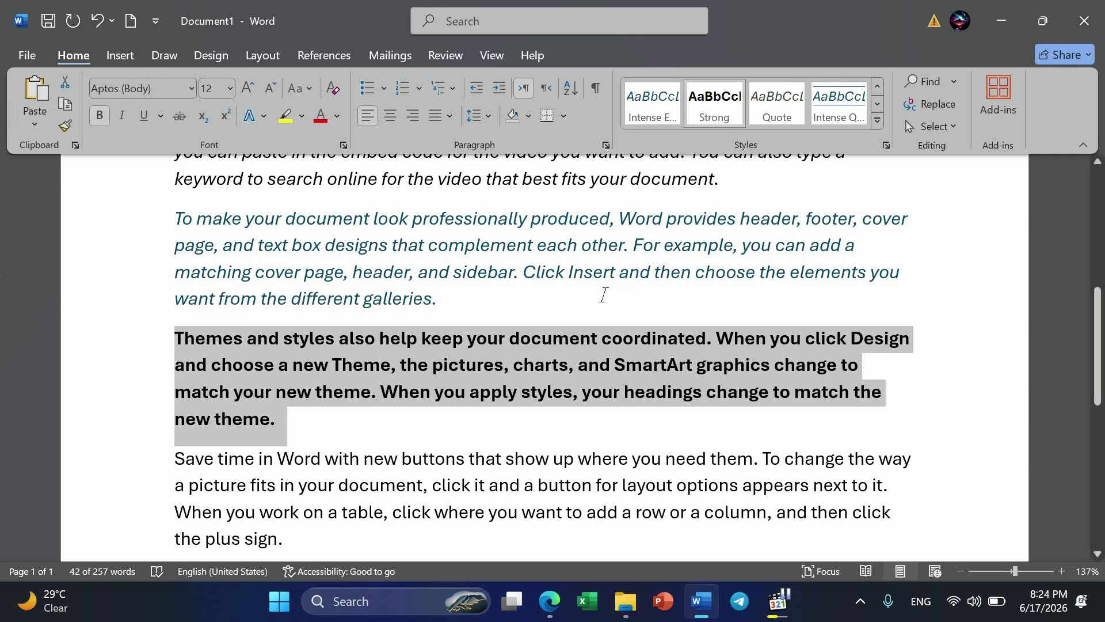
Insert an empty paragraph after the fourth sample paragraph, which ends with "the plus sign.".
scroll(606, 299, down, 2)
scroll(606, 299, down, 3)
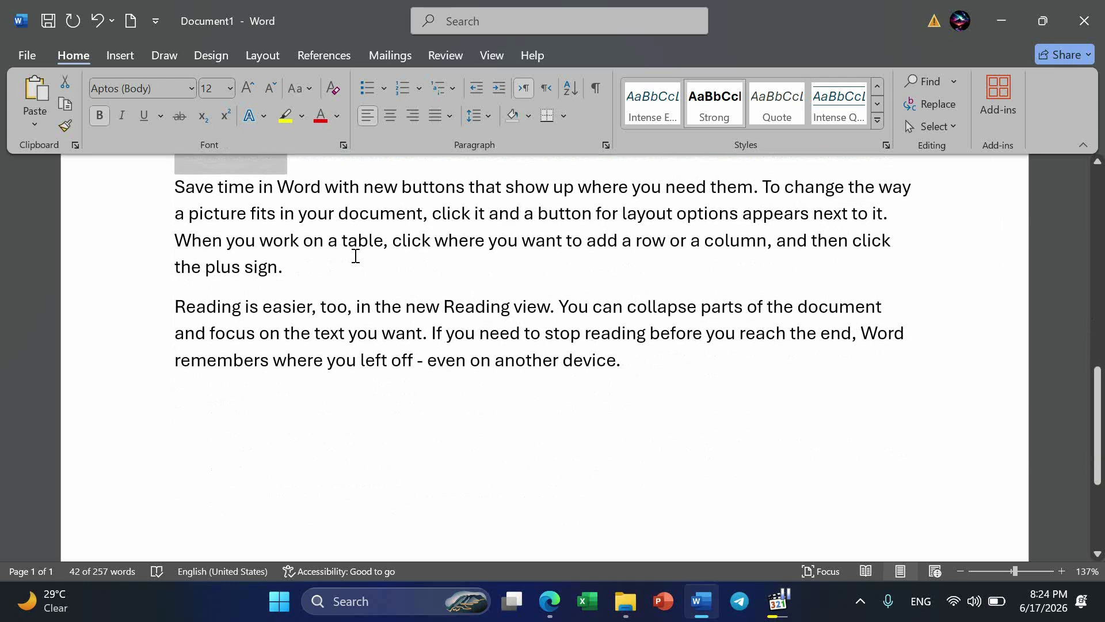
click(298, 264)
key(Return)
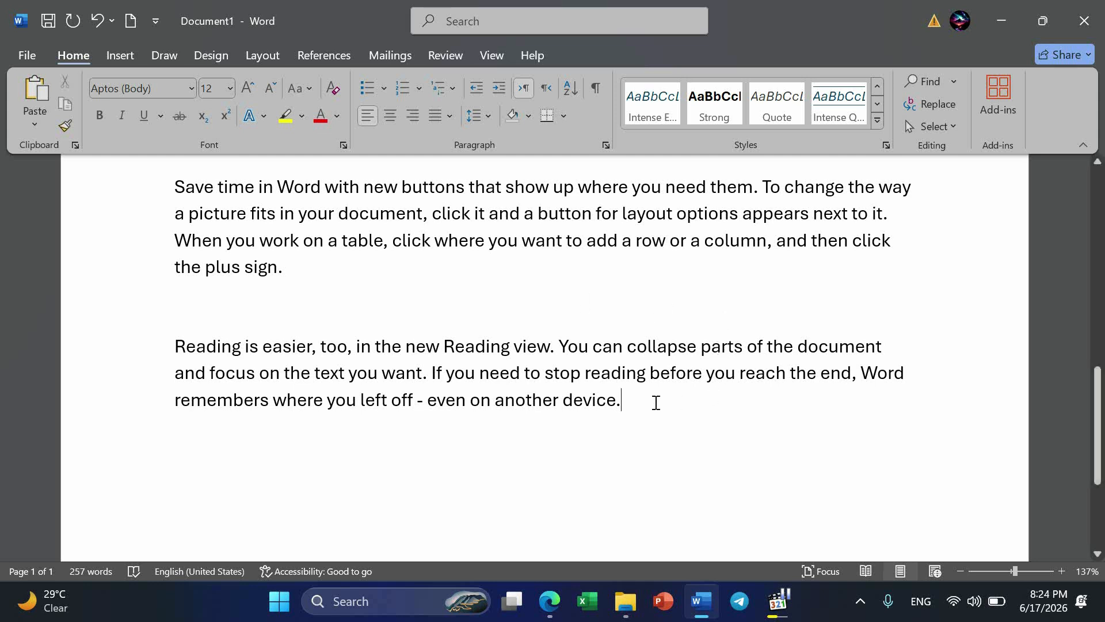
Try the Quote style on the last sample paragraph, beginning "Reading is easier", and replace it with Intense Quote.
drag(656, 402, 132, 355)
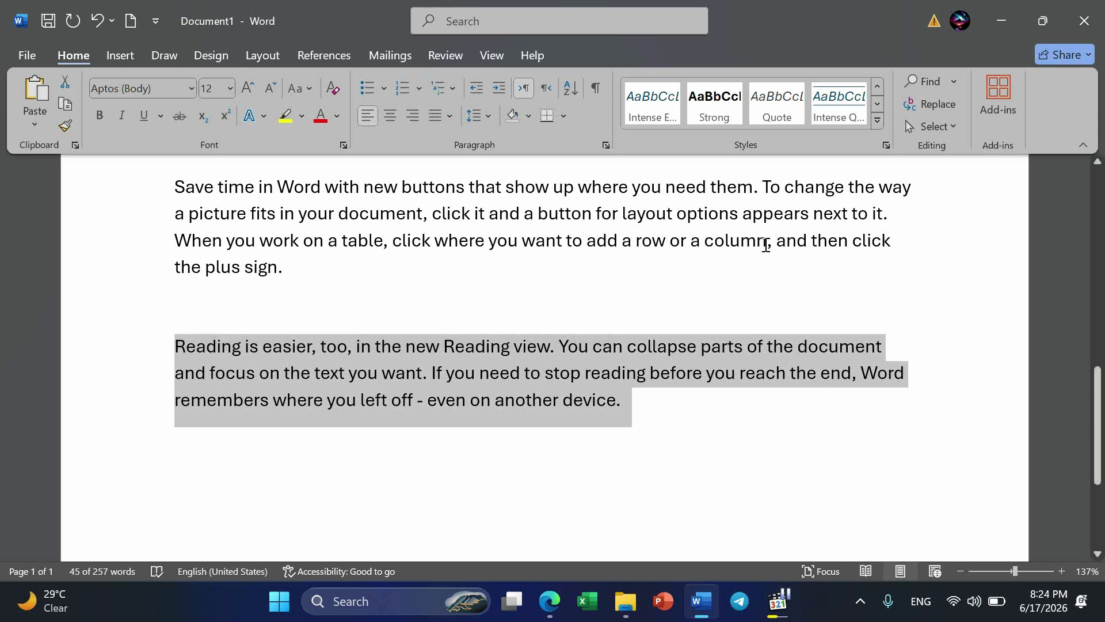
click(775, 102)
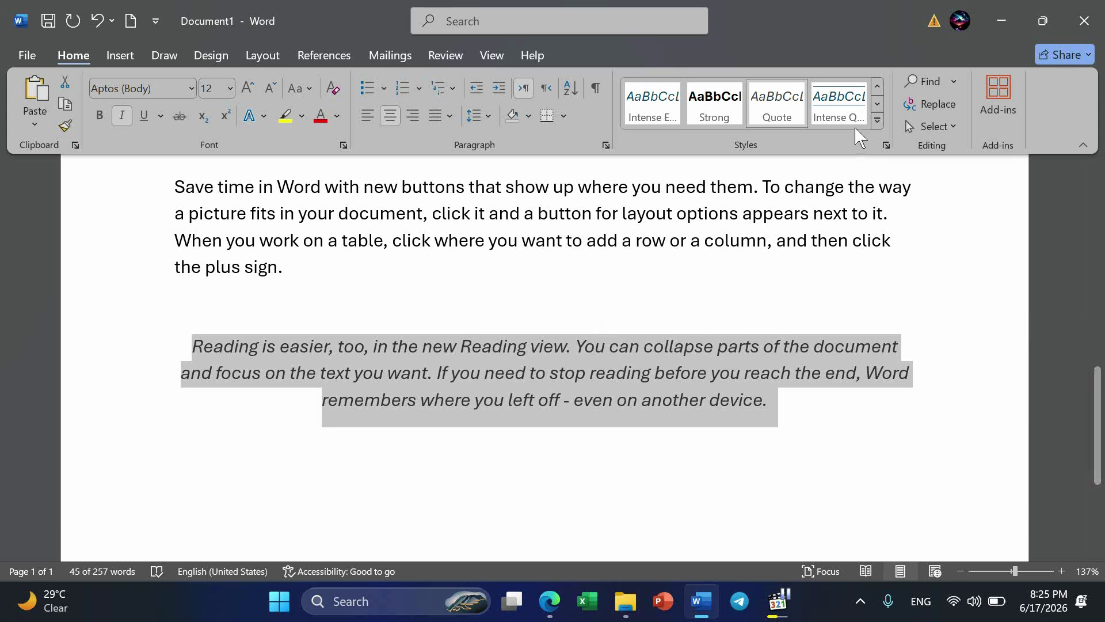
click(839, 113)
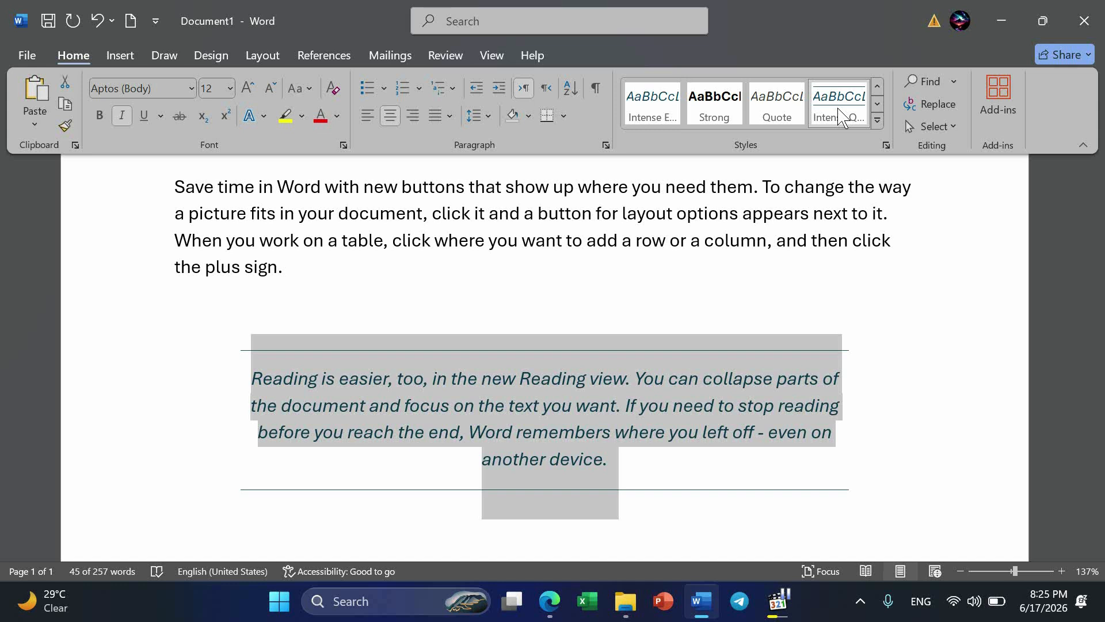
Add the attribution "Nilson Mandela" at the end of the quote and correct its misspelled first name to "Nelson".
click(628, 467)
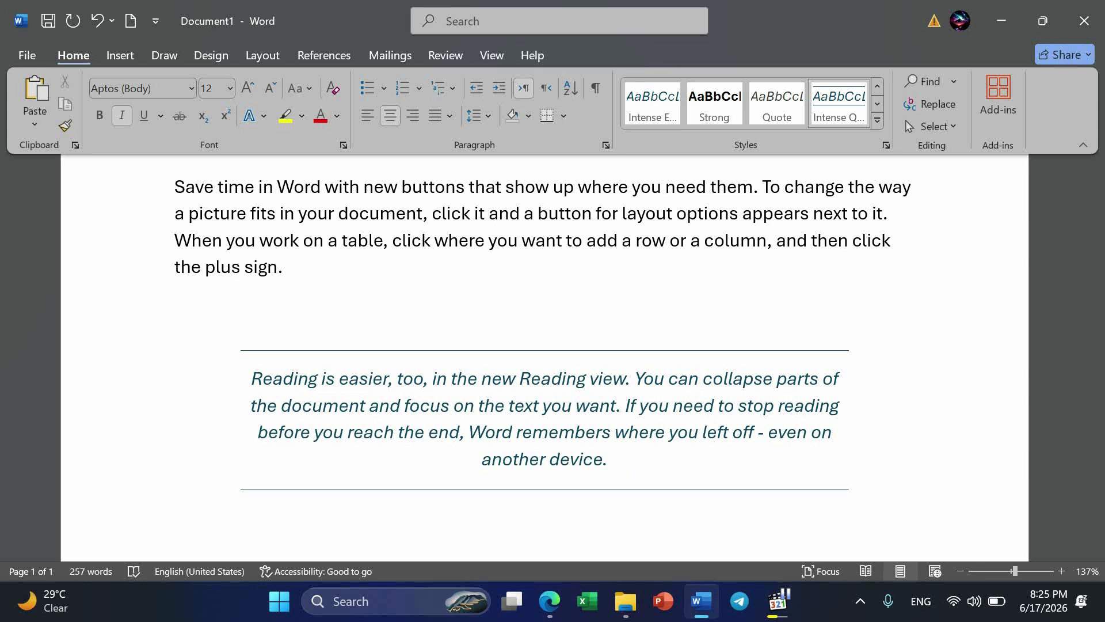
text(N)
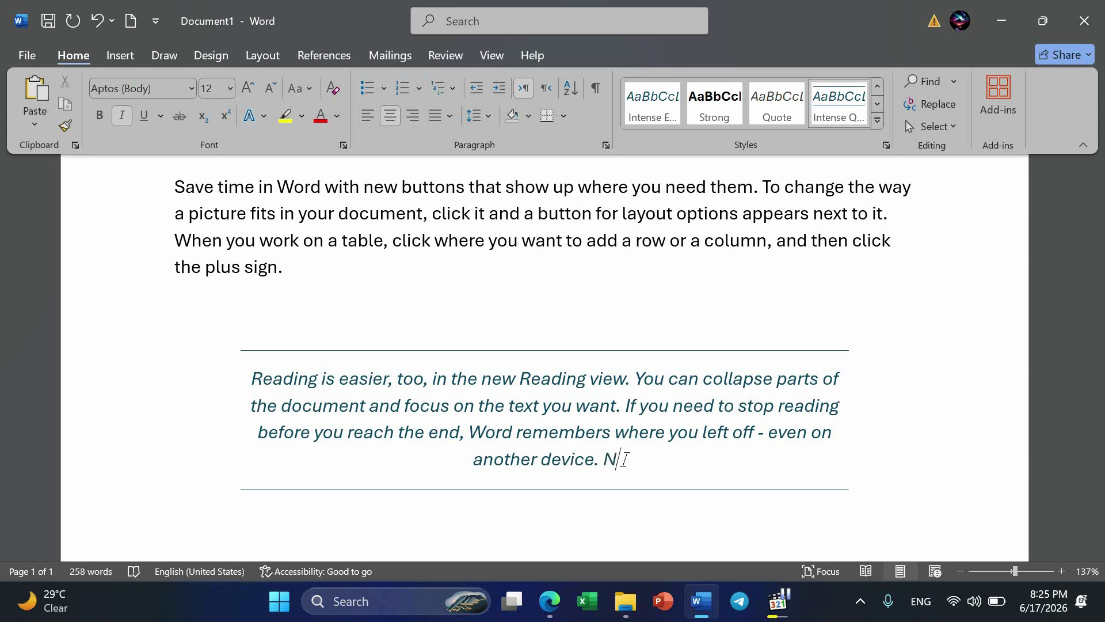
text(ilson)
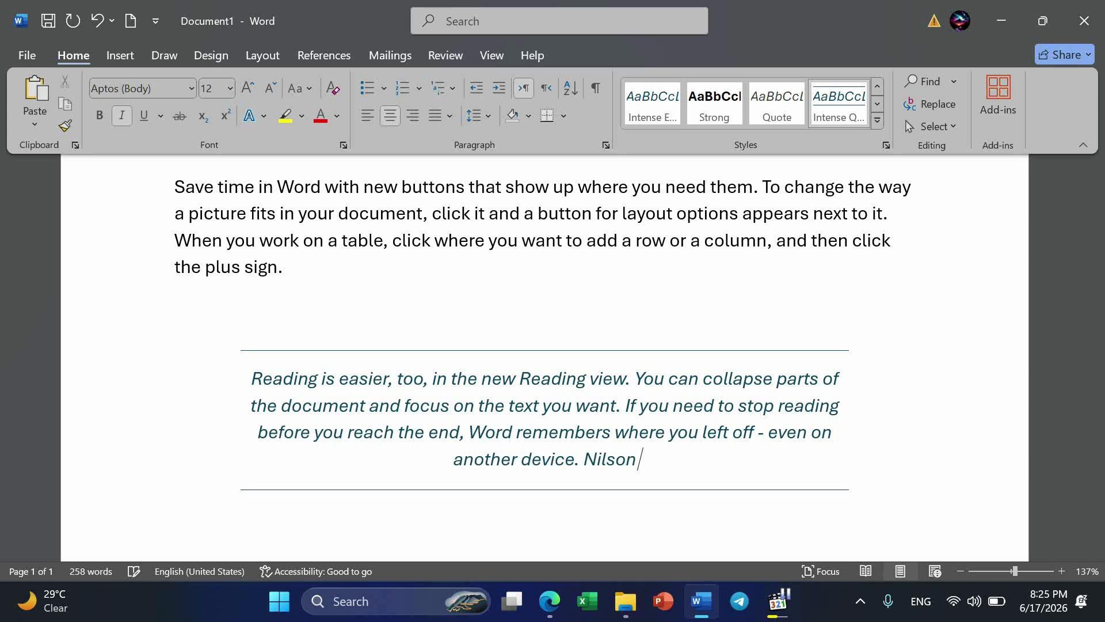
text( Mandela)
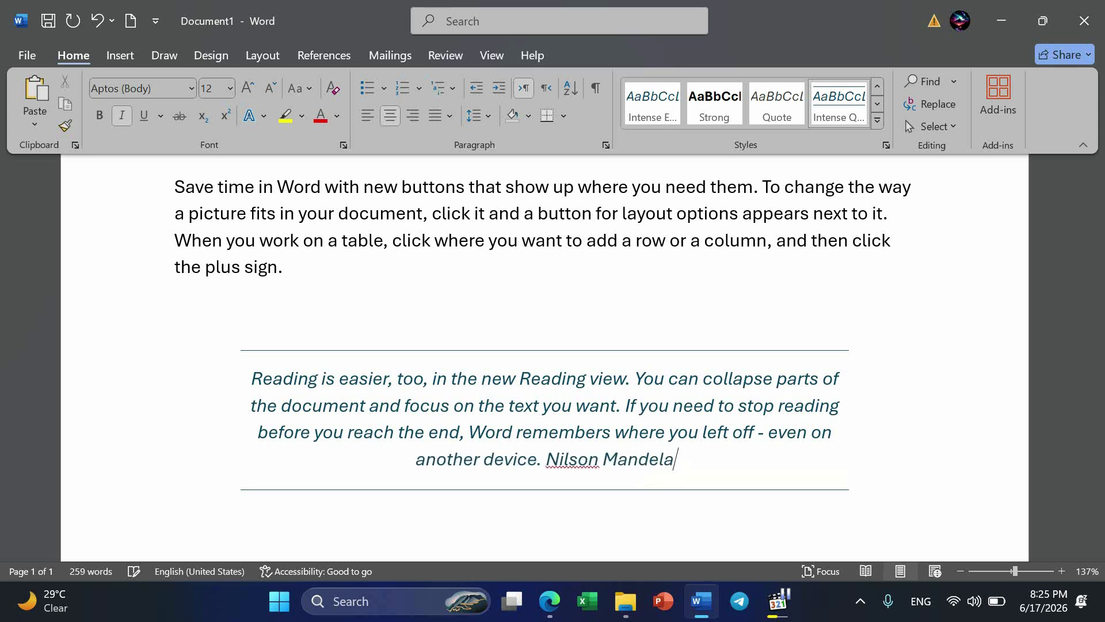
double_click(625, 460)
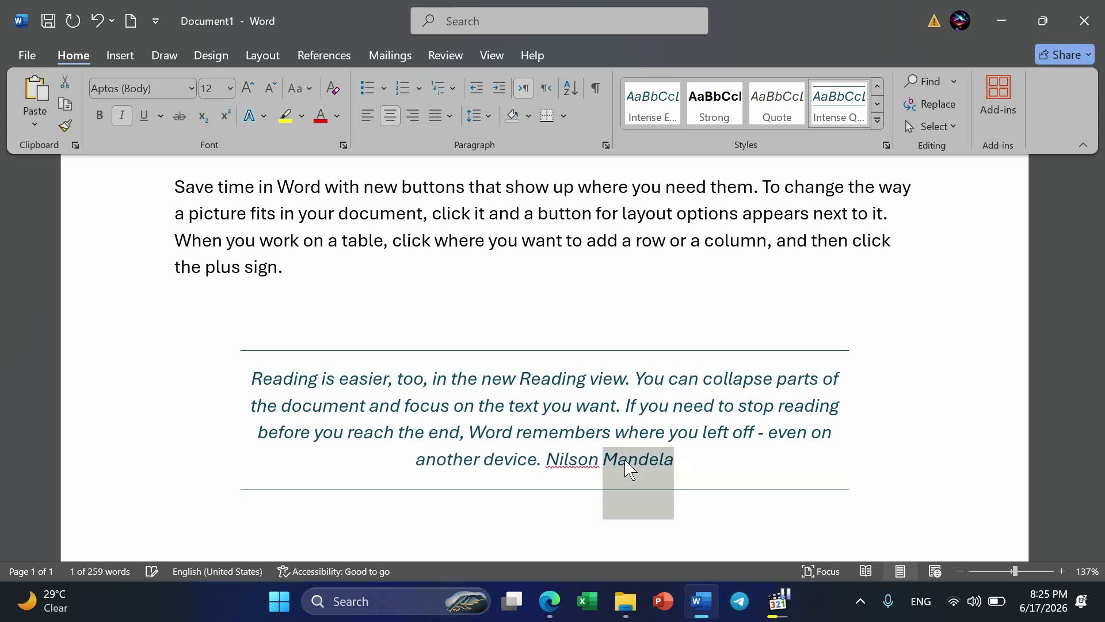
right_click(571, 459)
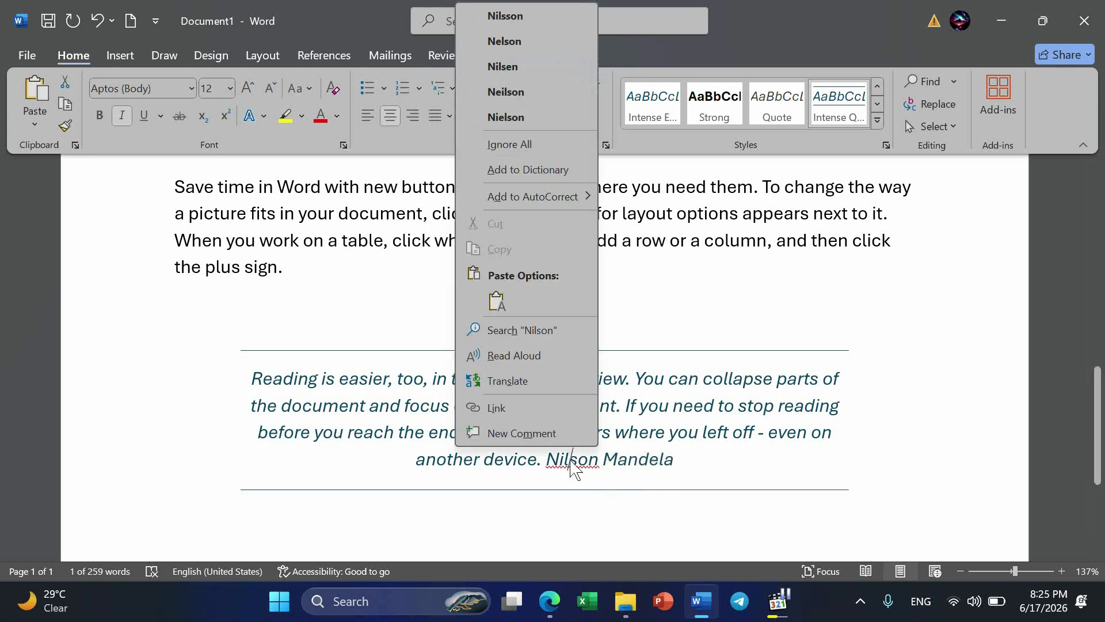
click(526, 41)
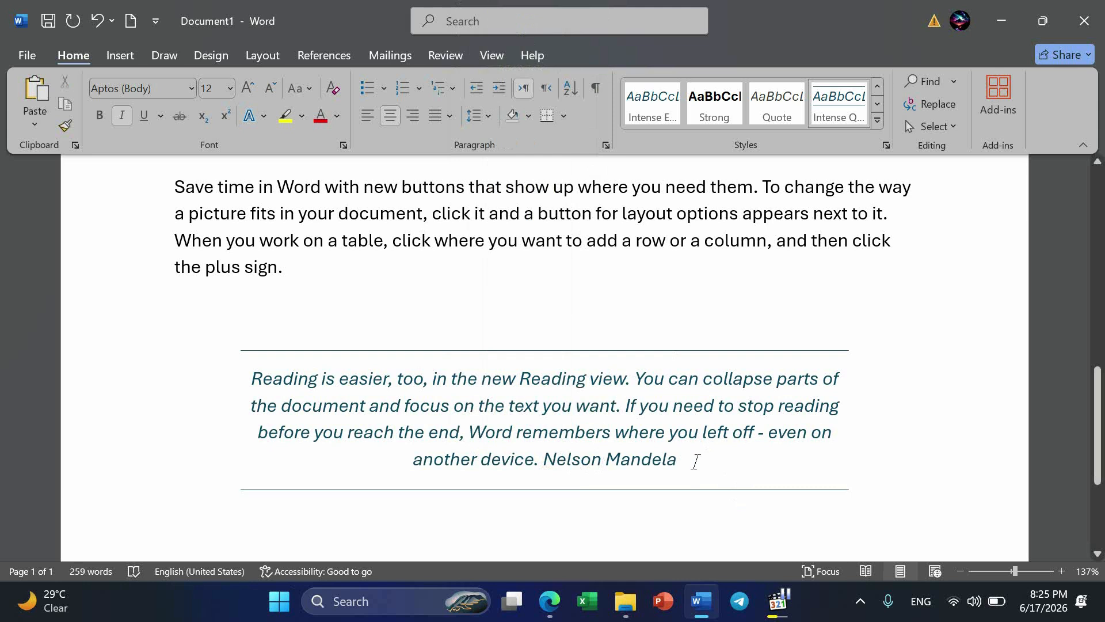
Apply the Subtle Reference style to the attribution "Nelson Mandela" at the end of the quote.
drag(568, 465, 544, 461)
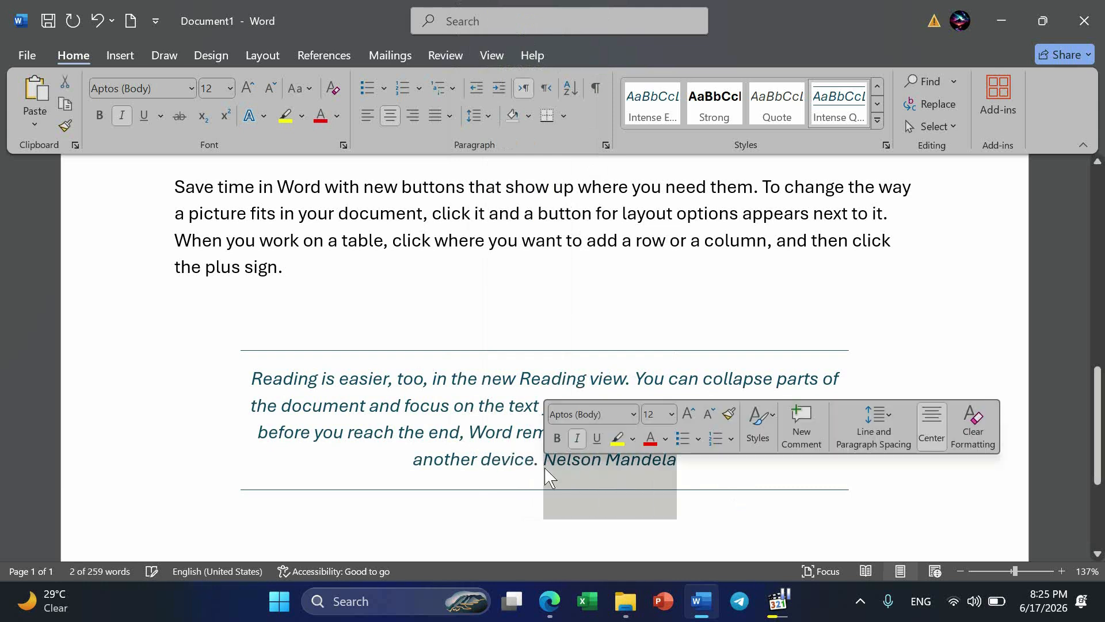
click(878, 121)
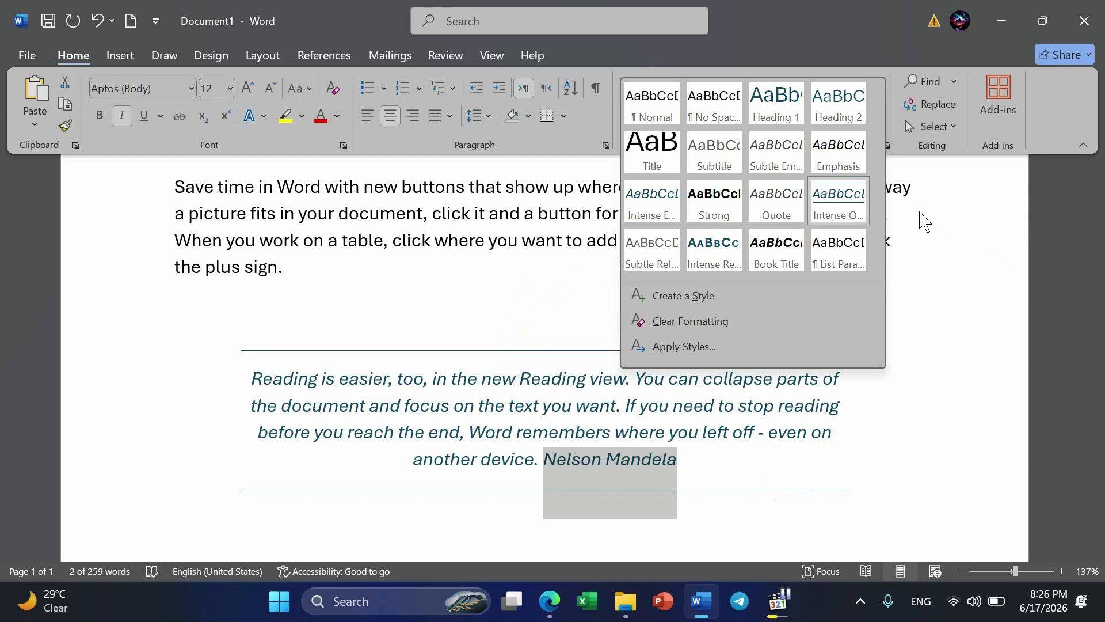
click(642, 266)
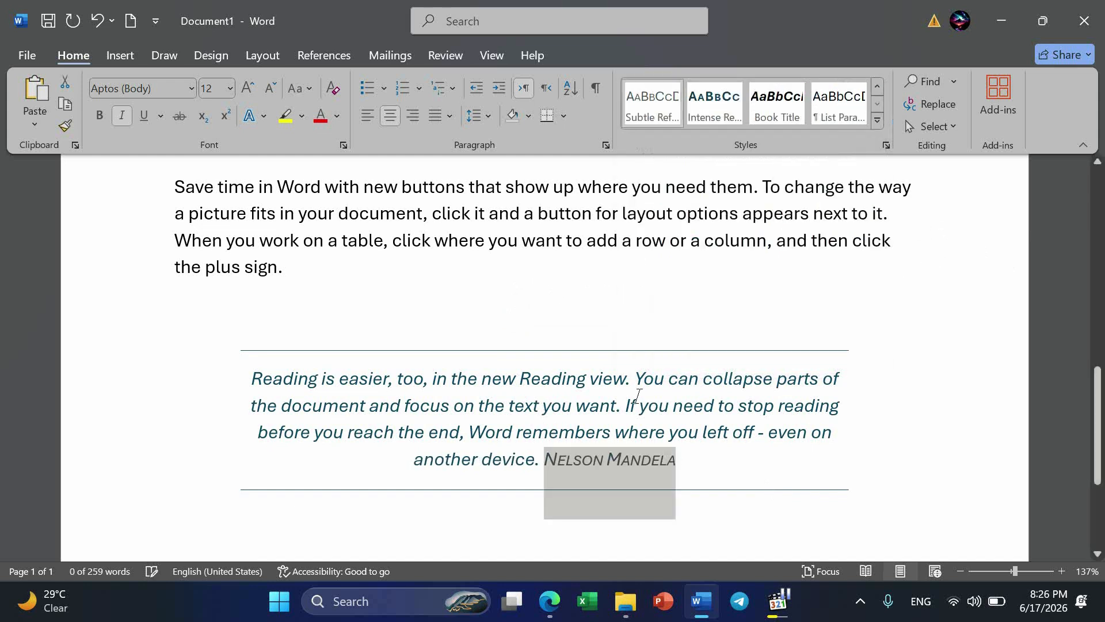
drag(246, 378, 536, 475)
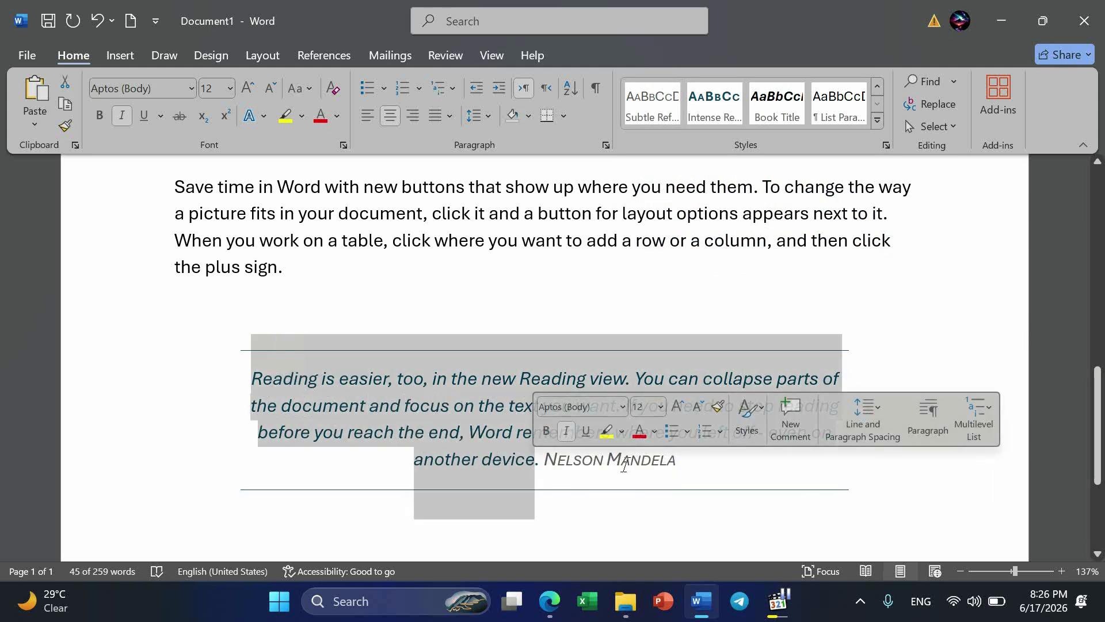
scroll(625, 466, up, 4)
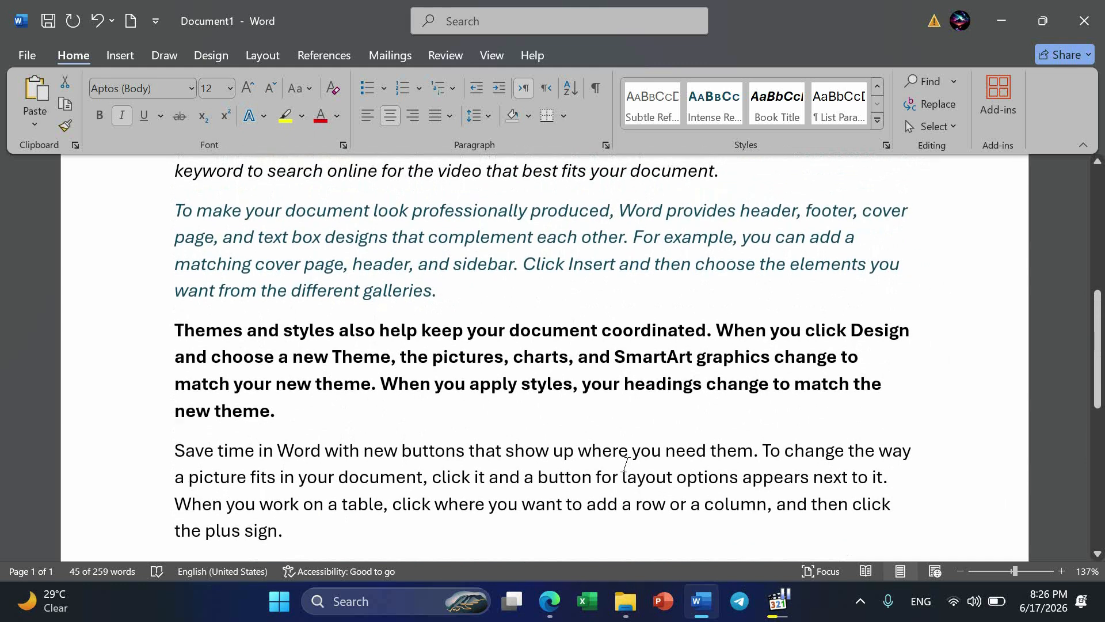
scroll(625, 465, down, 6)
scroll(627, 466, down, 1)
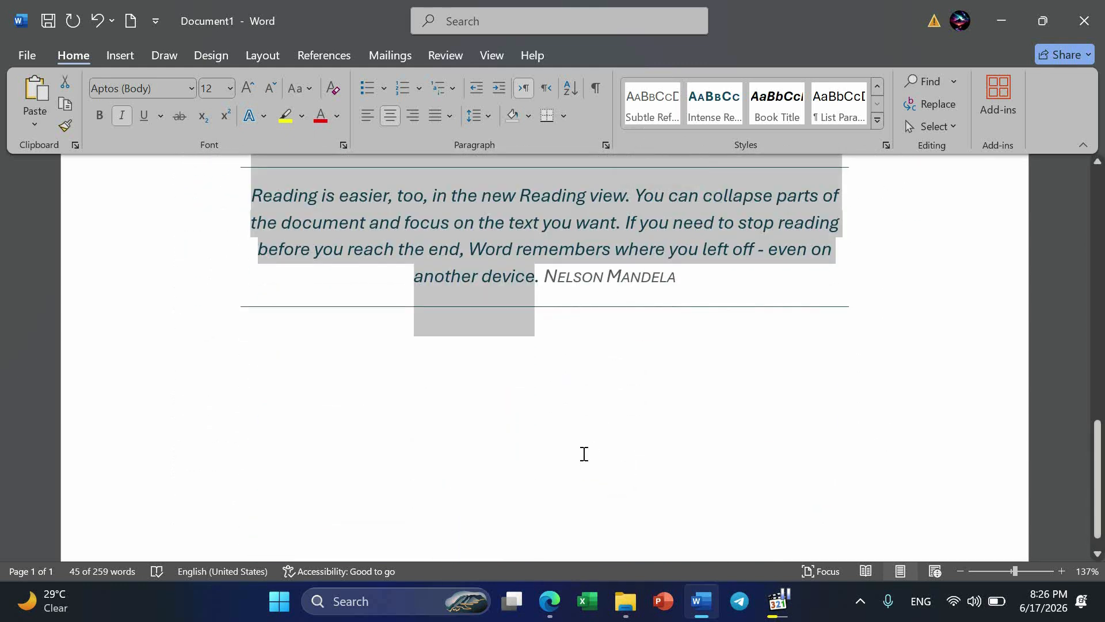
click(583, 453)
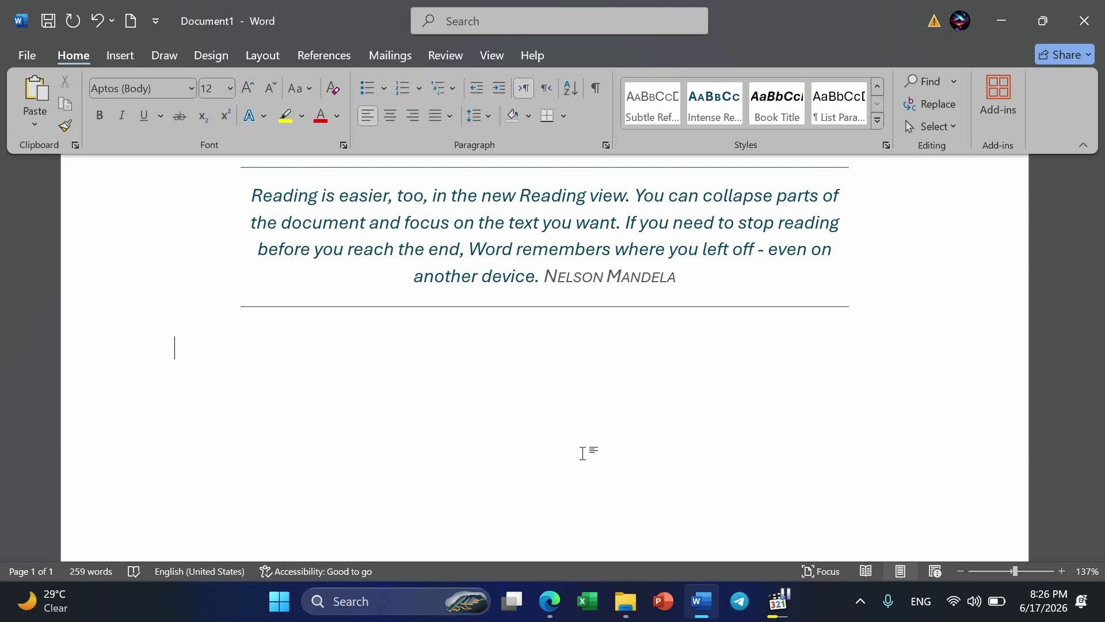
Apply the Intense Reference style to the entire fourth sample paragraph, beginning "Save time in Word".
scroll(582, 453, up, 1)
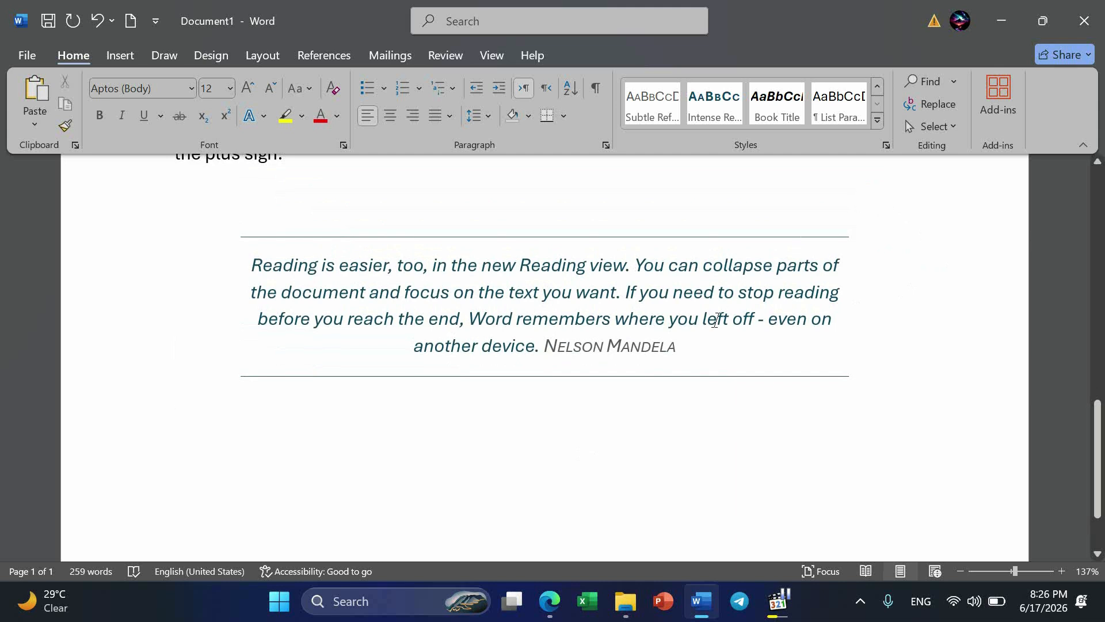
scroll(717, 310, up, 3)
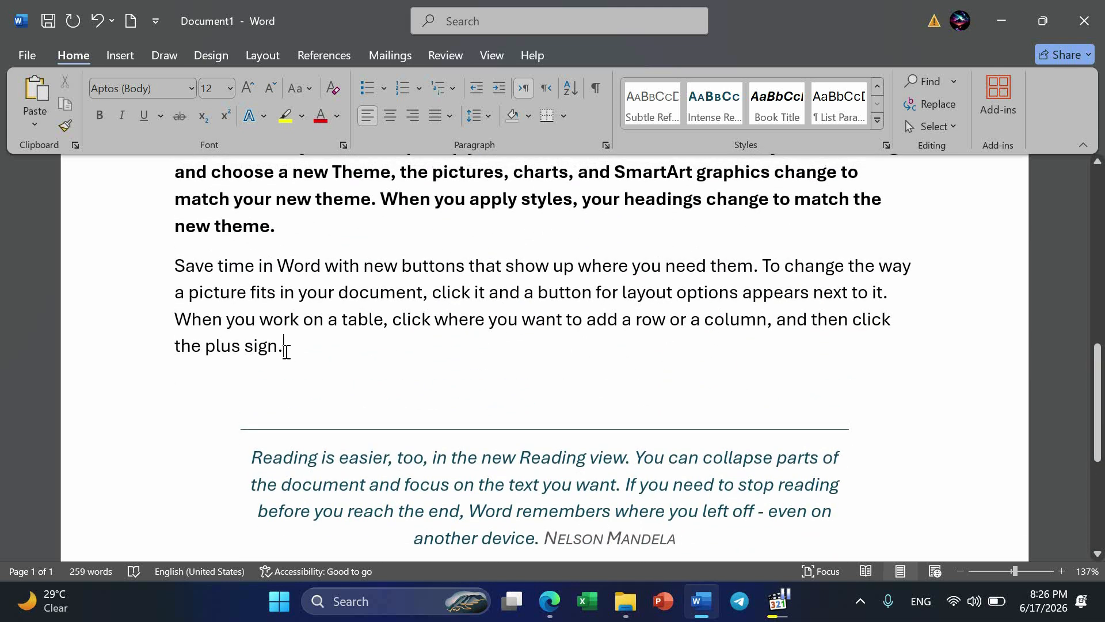
drag(285, 349, 175, 271)
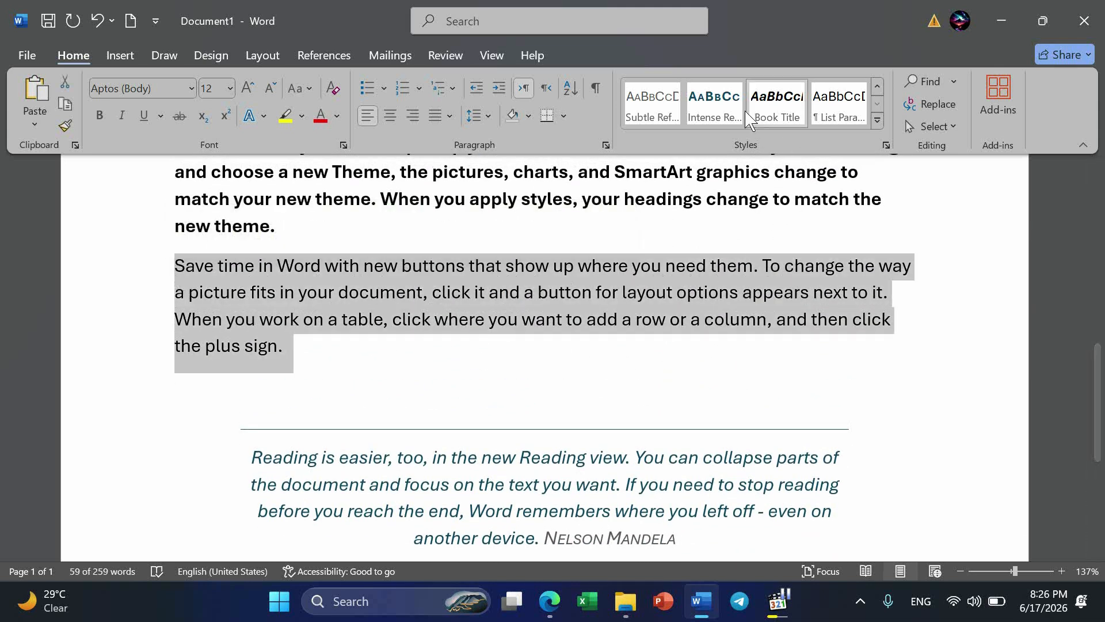
click(714, 107)
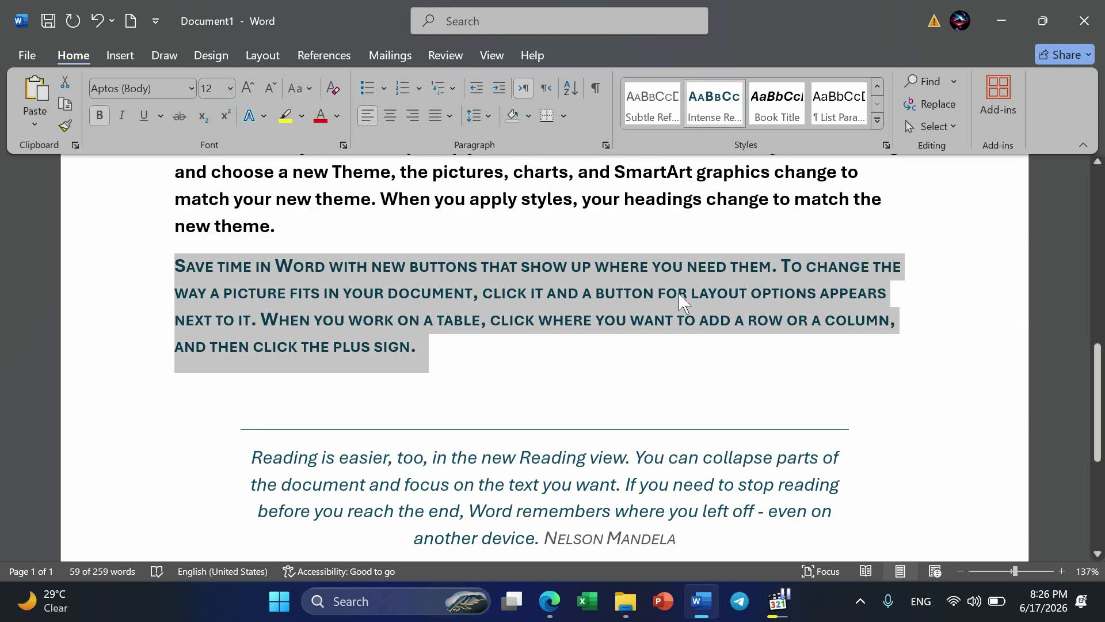
Apply the Intense Reference style to the attribution "Nelson Mandela" at the end of the quote.
scroll(707, 464, down, 2)
drag(693, 442, 544, 435)
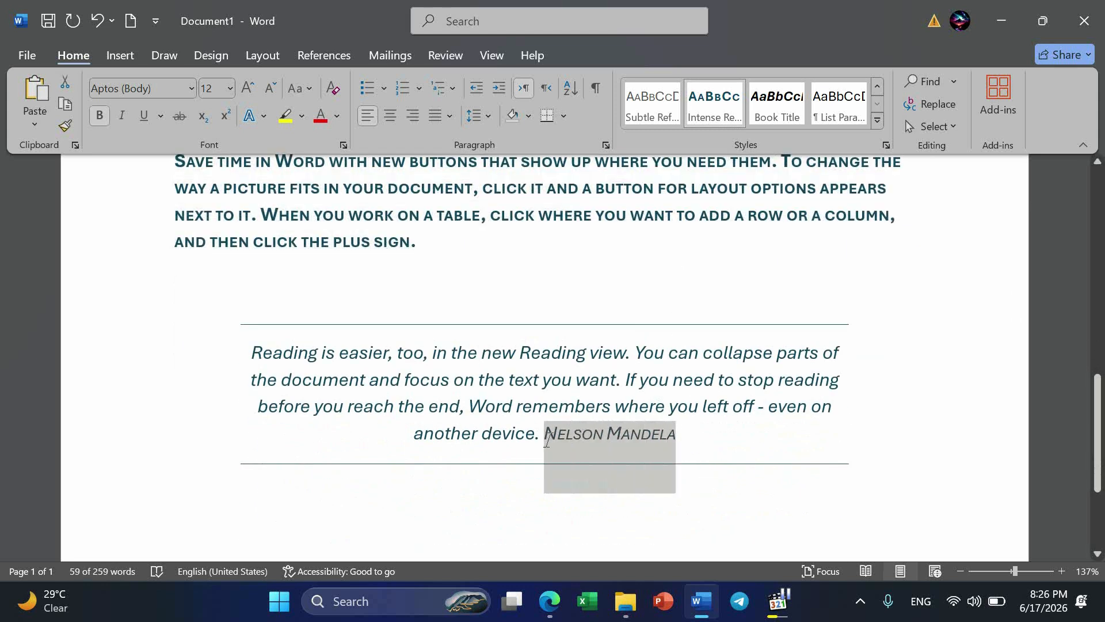
click(714, 106)
Apply the Book Title style to the entire title at the beginning of the document.
scroll(581, 251, up, 1)
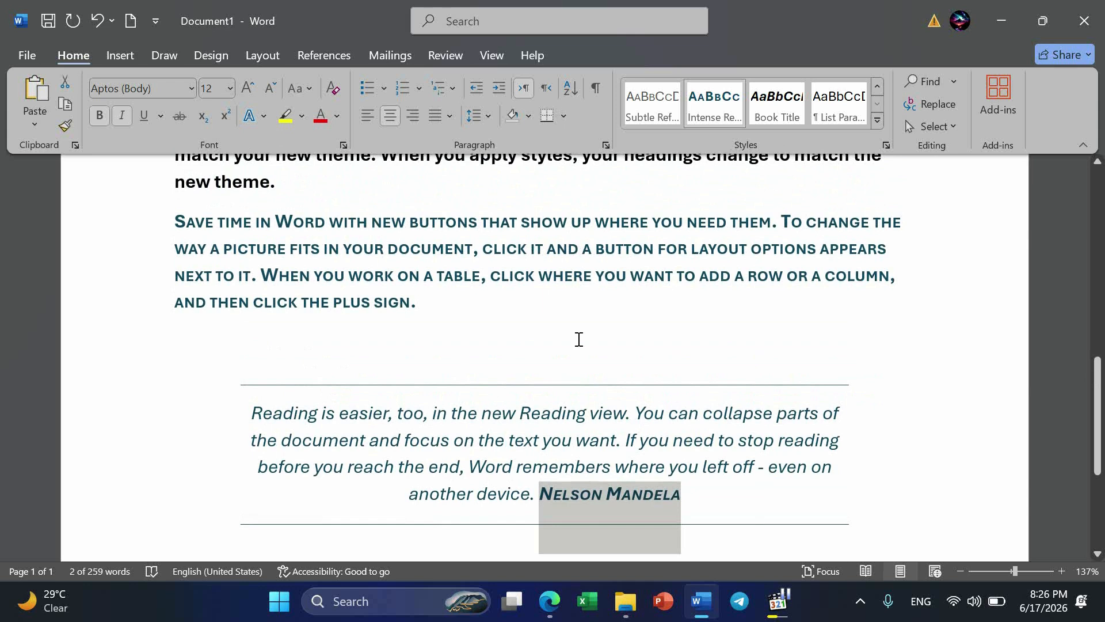
scroll(577, 340, up, 1)
scroll(420, 374, up, 5)
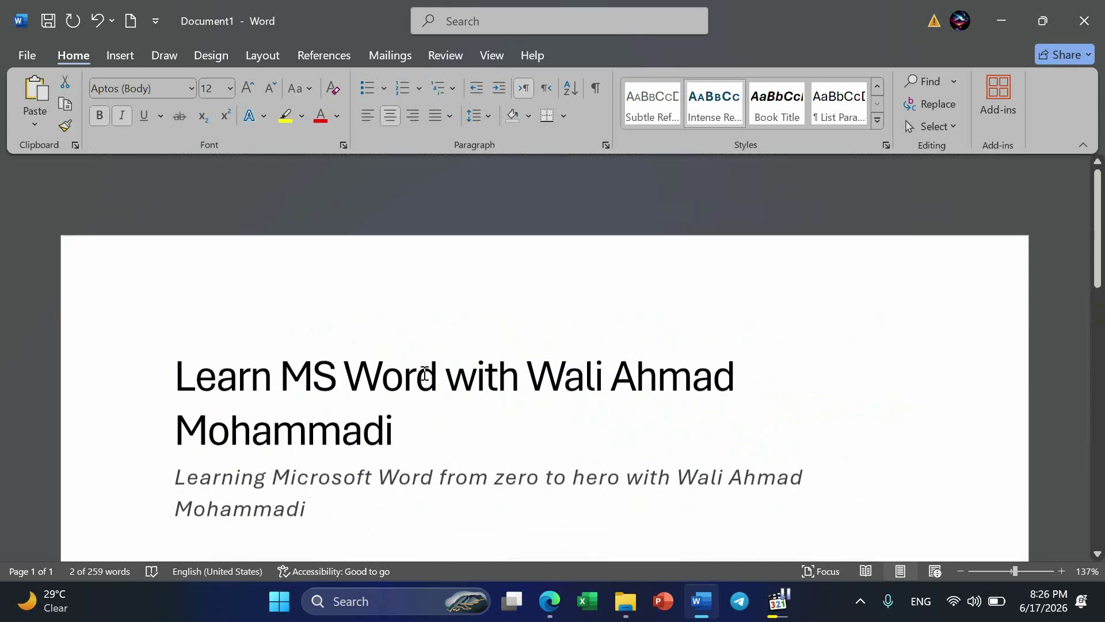
drag(420, 363, 167, 313)
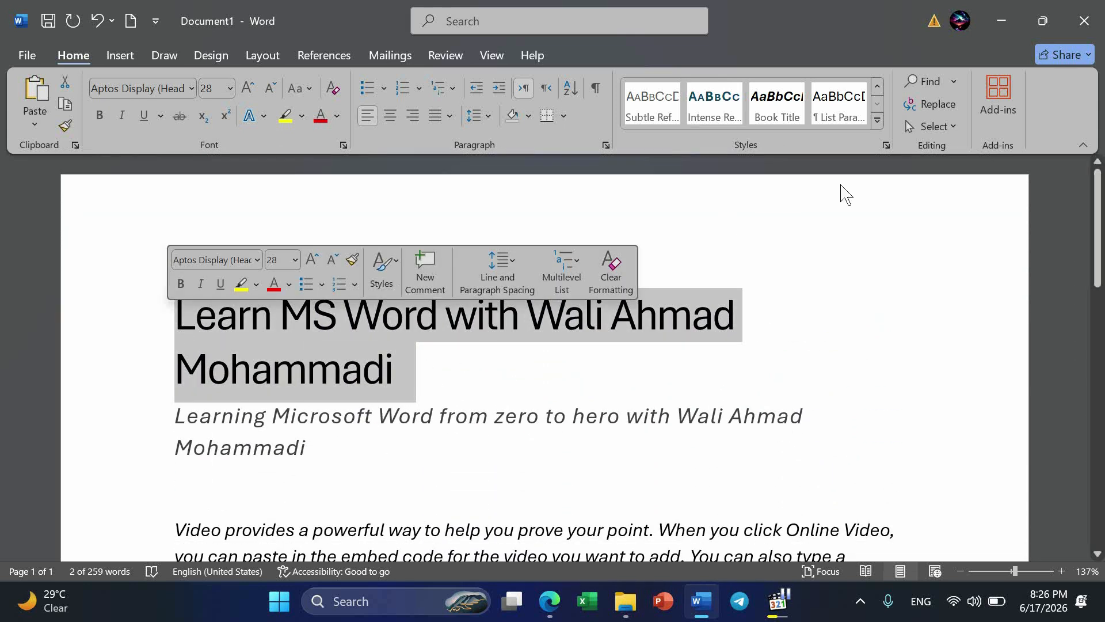
click(780, 115)
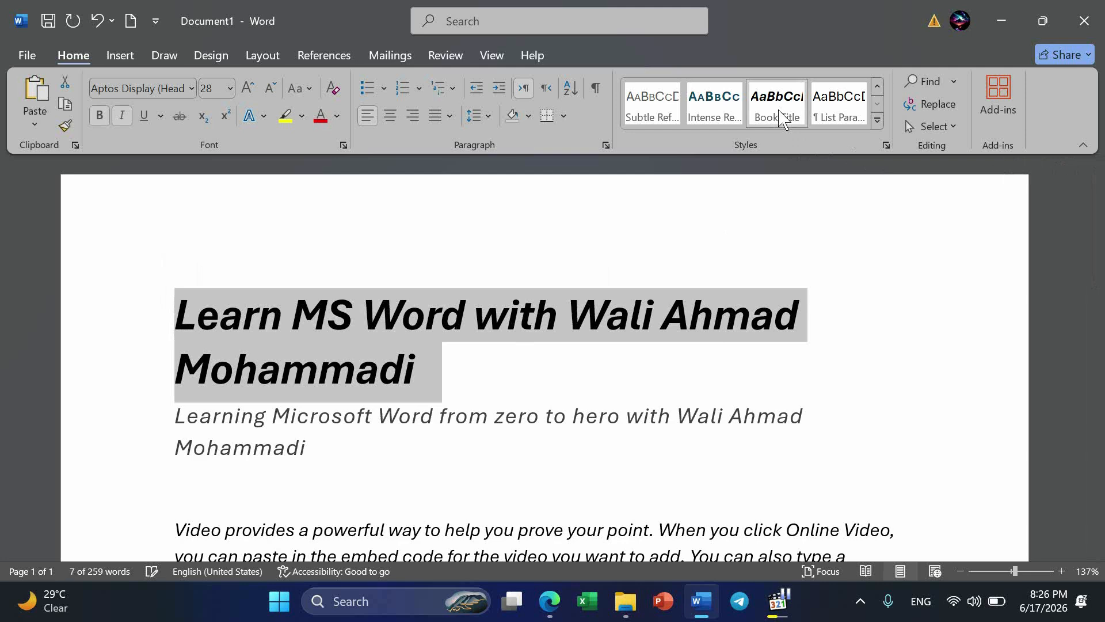
scroll(852, 276, down, 10)
scroll(852, 277, down, 2)
scroll(852, 276, up, 5)
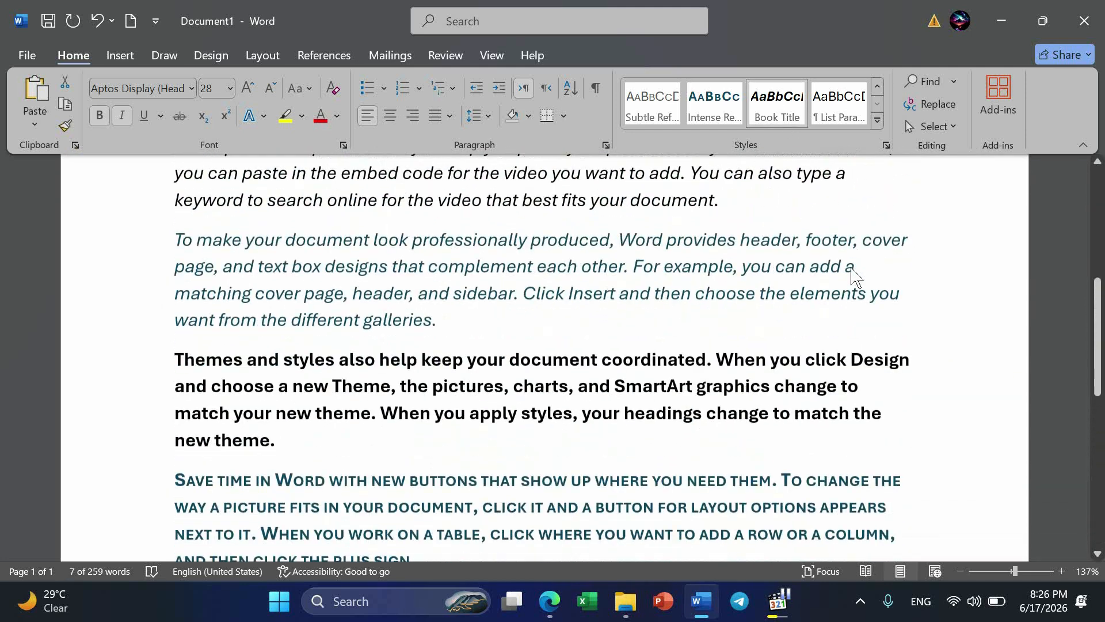
Apply the List Paragraph style to the four sample paragraphs between the subtitle and the bordered quote.
ctrl+scroll(852, 276, down, 8)
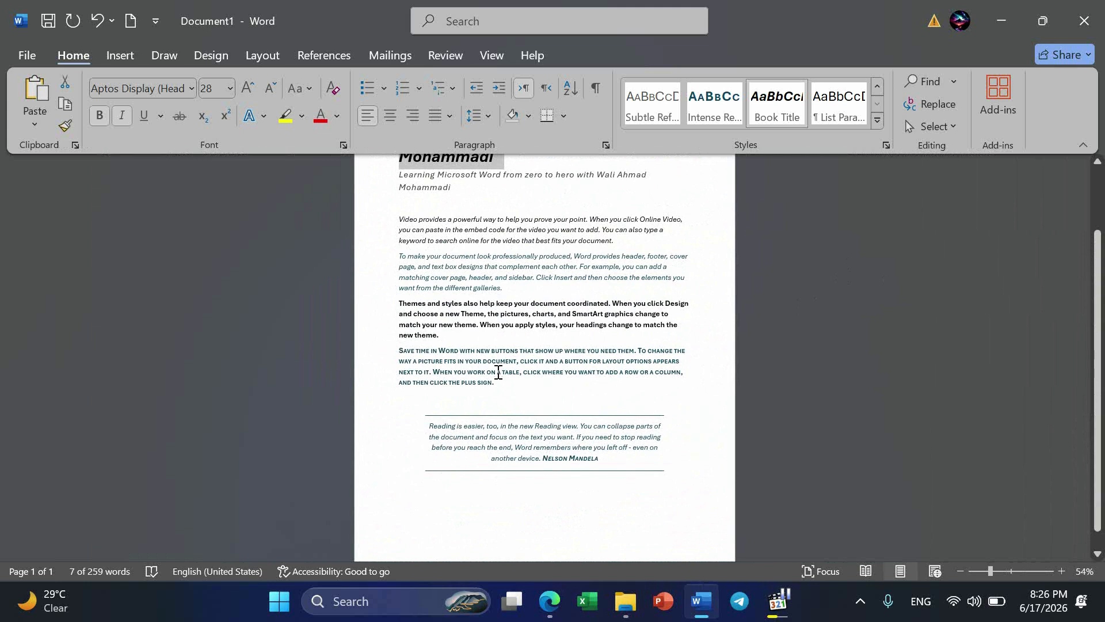
drag(500, 382, 419, 213)
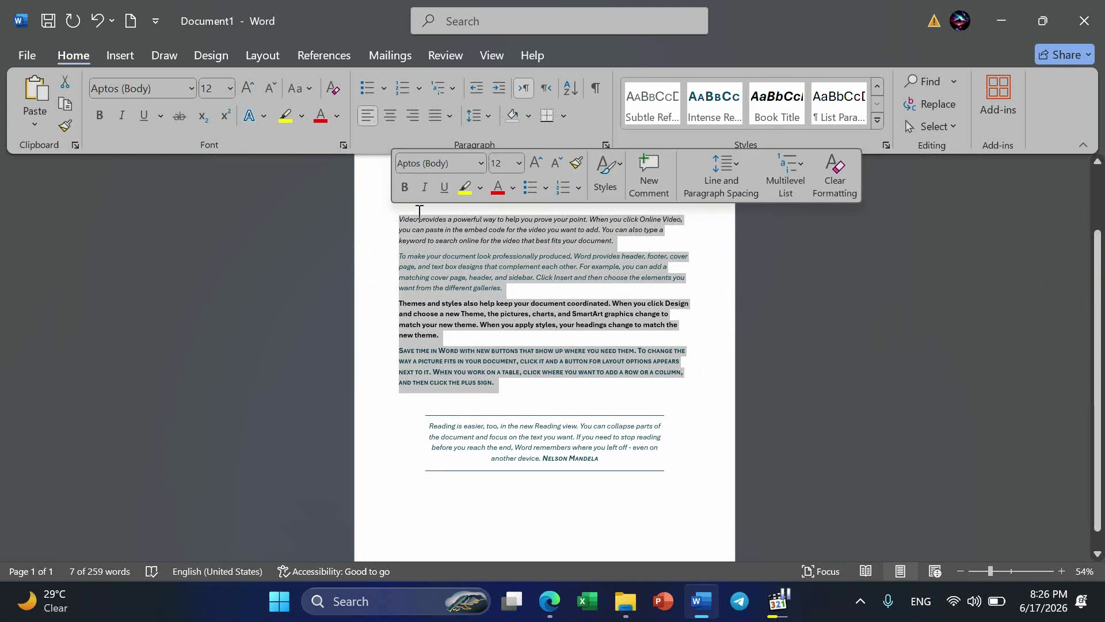
click(829, 107)
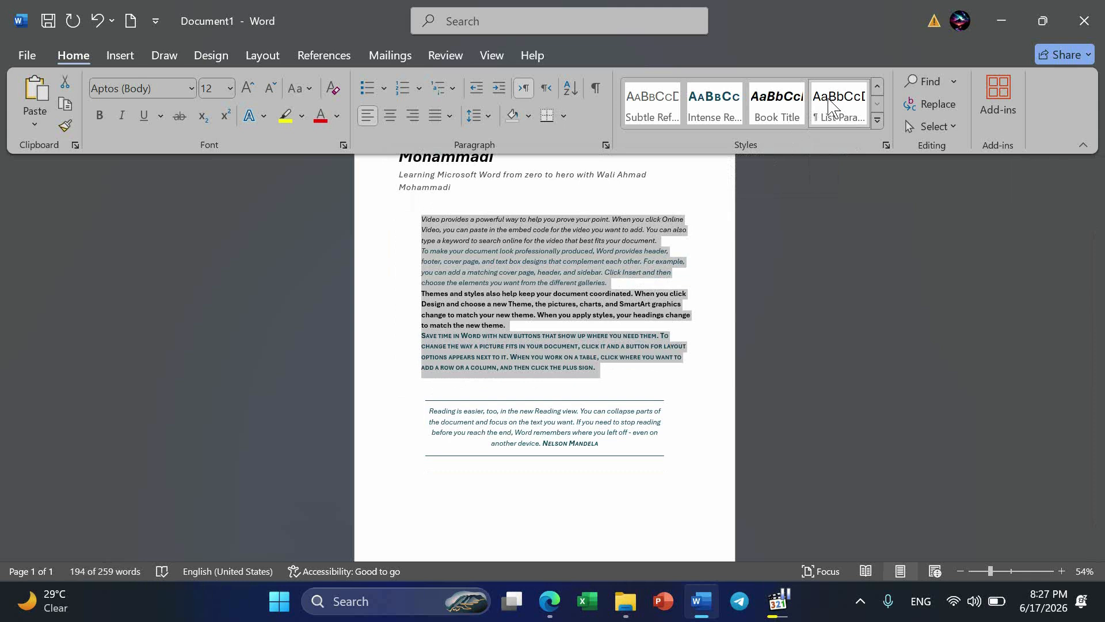
click(878, 120)
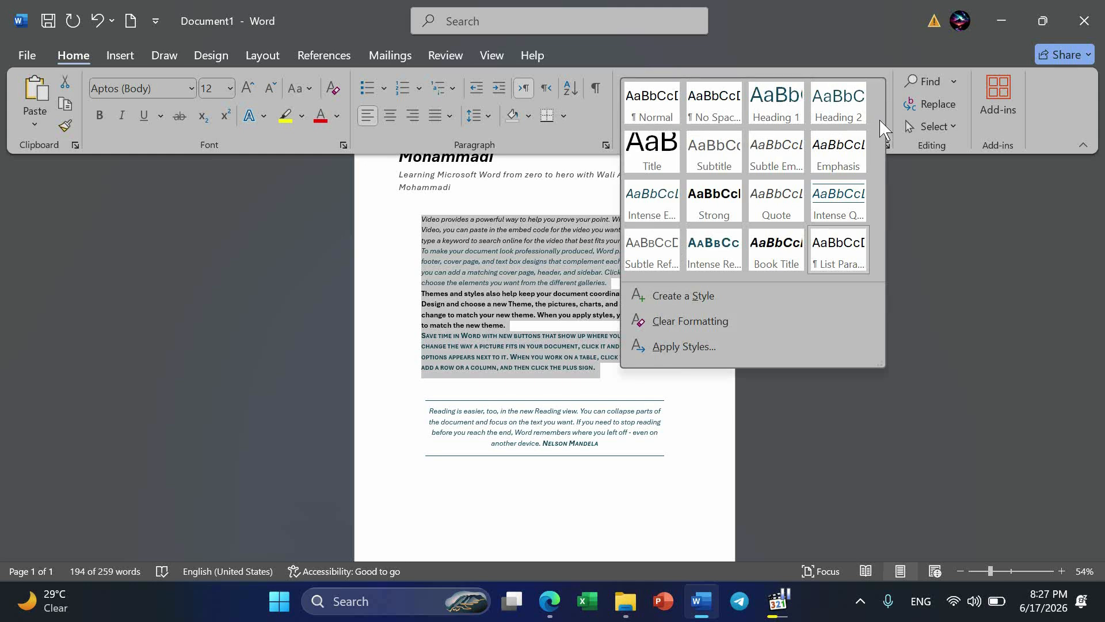
click(528, 502)
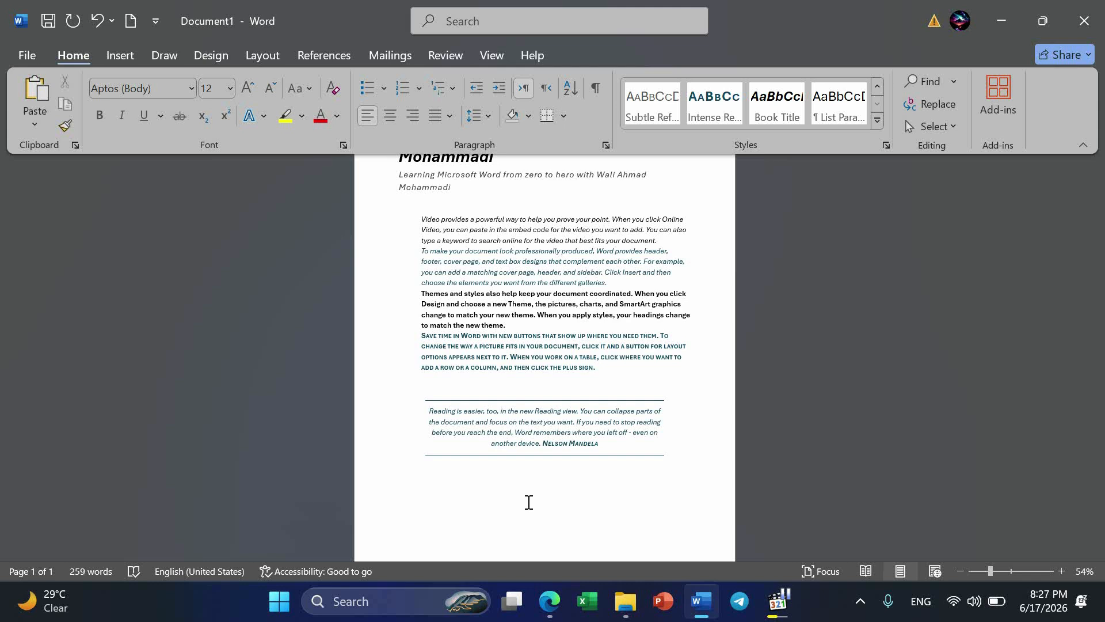
scroll(529, 502, up, 5)
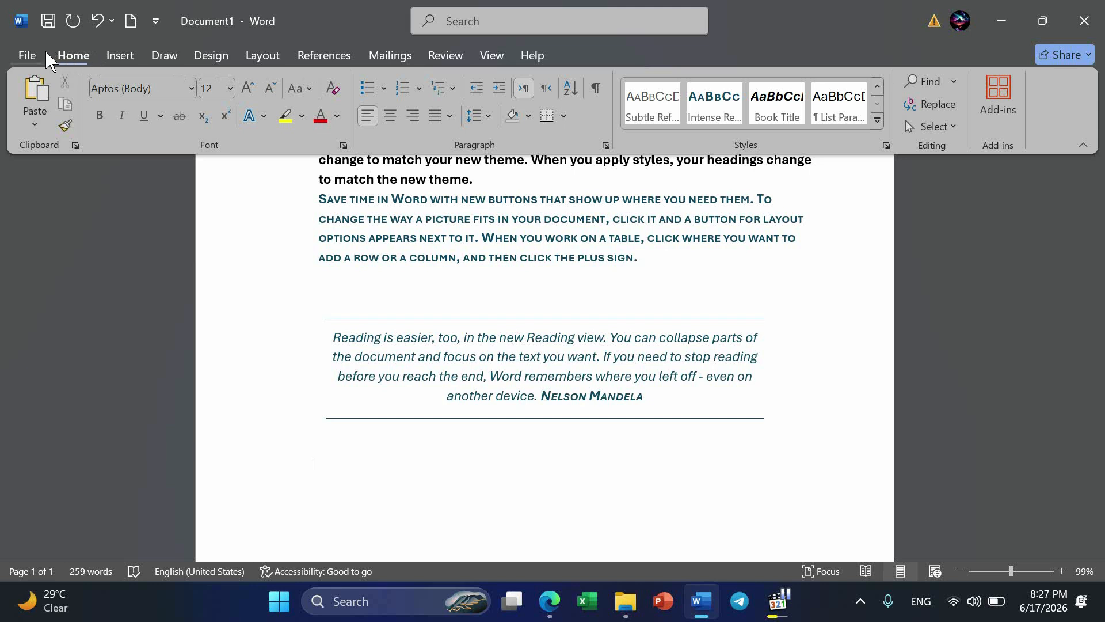
click(30, 58)
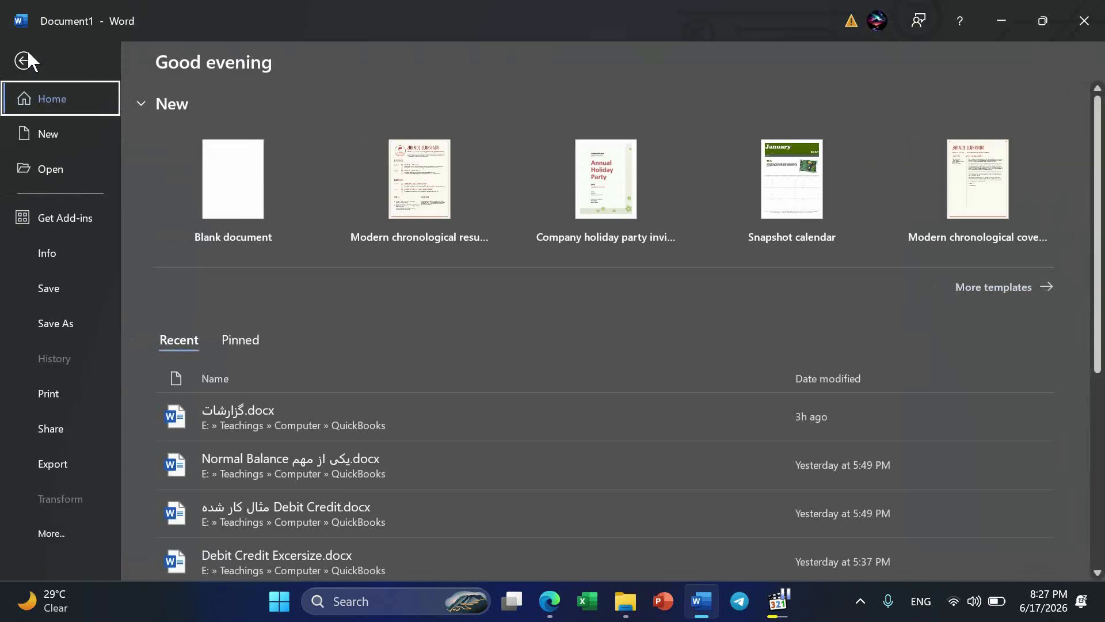
key(Escape)
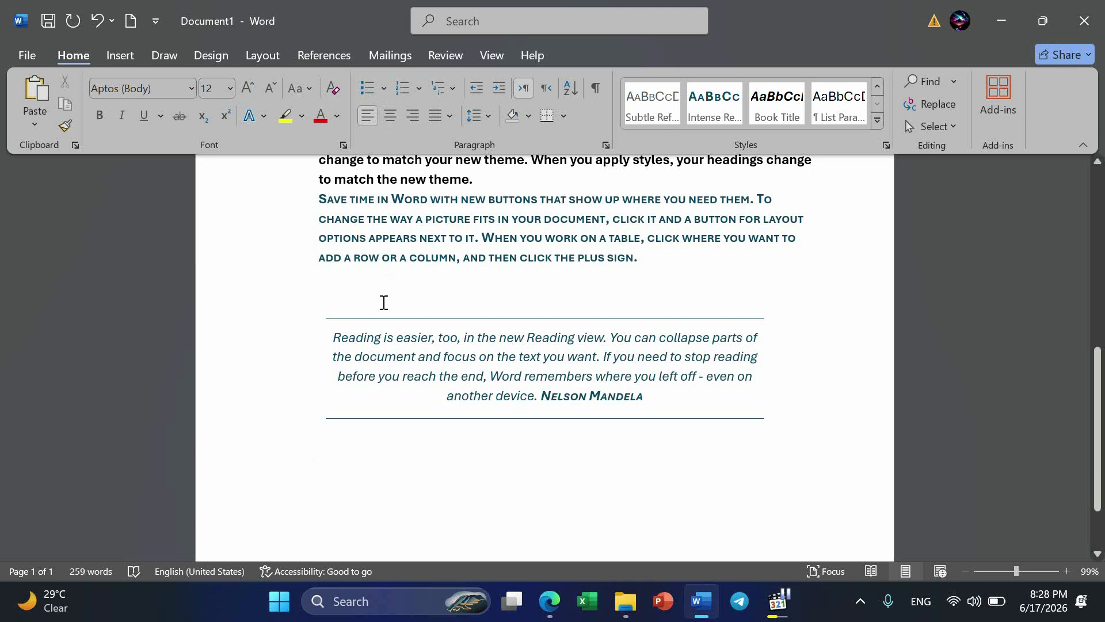
Add a line reading "File:" below the bordered quote and start a new paragraph after it.
scroll(384, 302, up, 7)
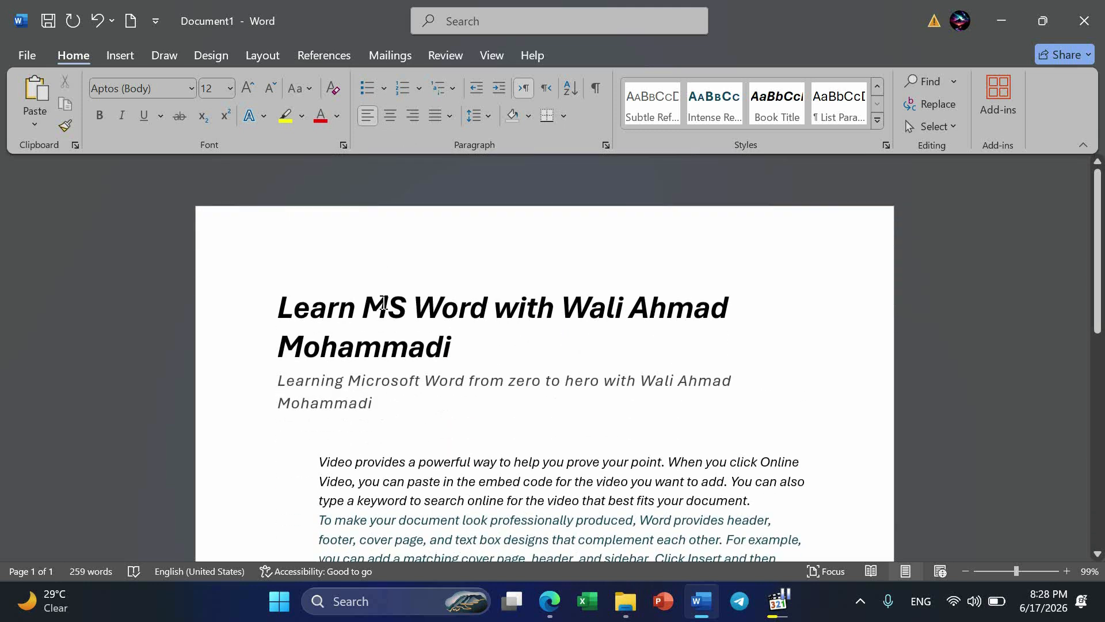
scroll(384, 302, down, 1)
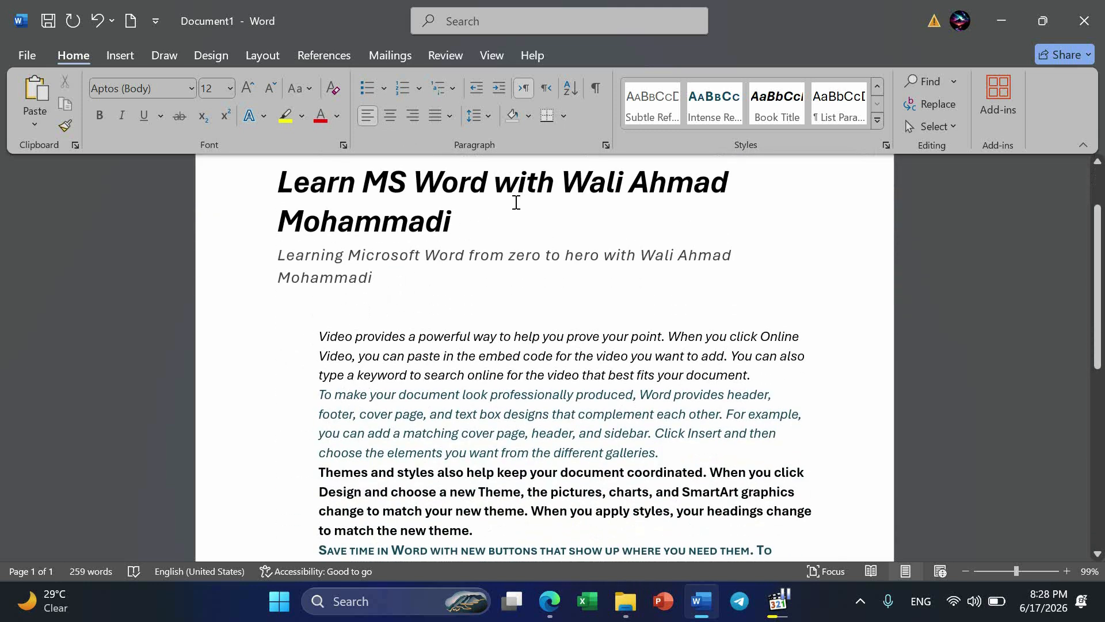
scroll(517, 202, down, 6)
scroll(517, 202, down, 2)
text(File)
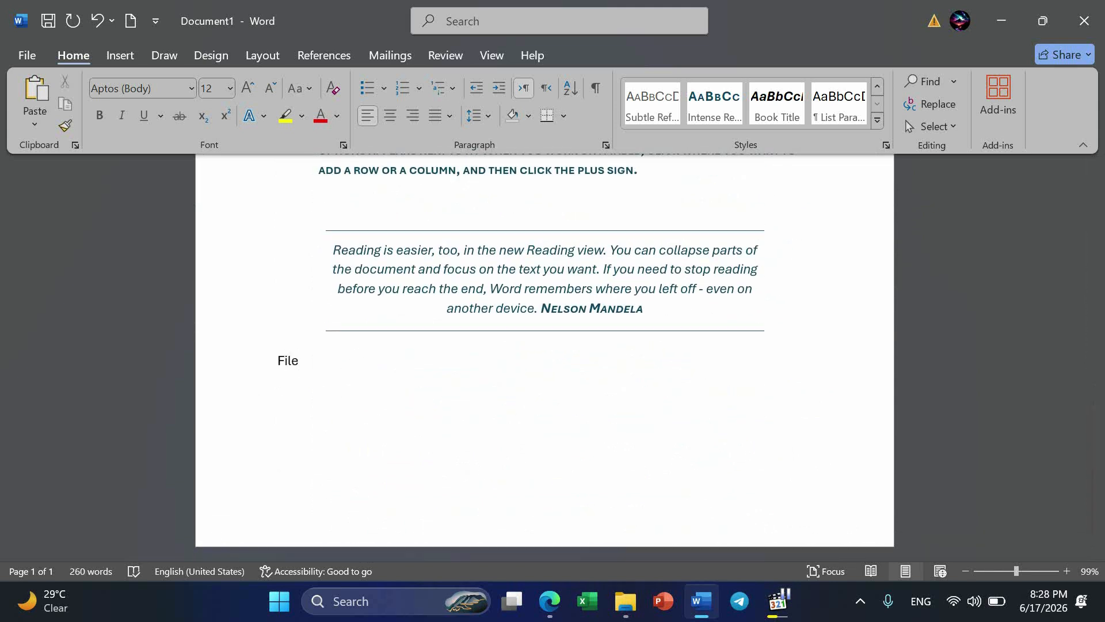
text(:)
key(Return)
Generate two paragraphs of sample text under "File:" with =rand(2).
text(=rand(2))
key(Return)
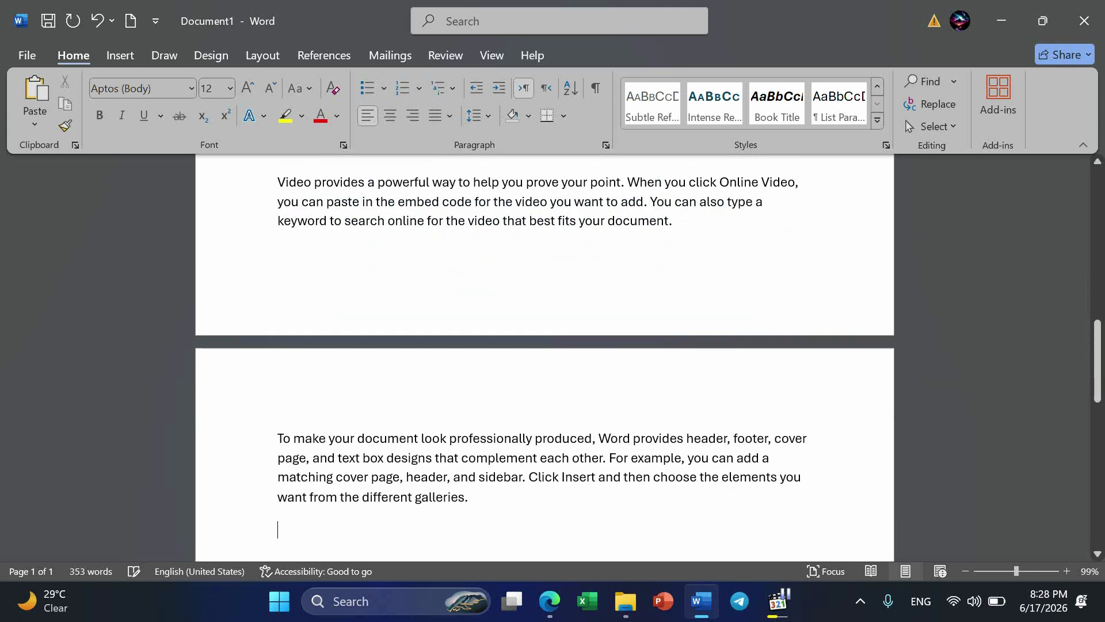
Apply the Heading 1 style to the "File:" line.
scroll(329, 447, up, 4)
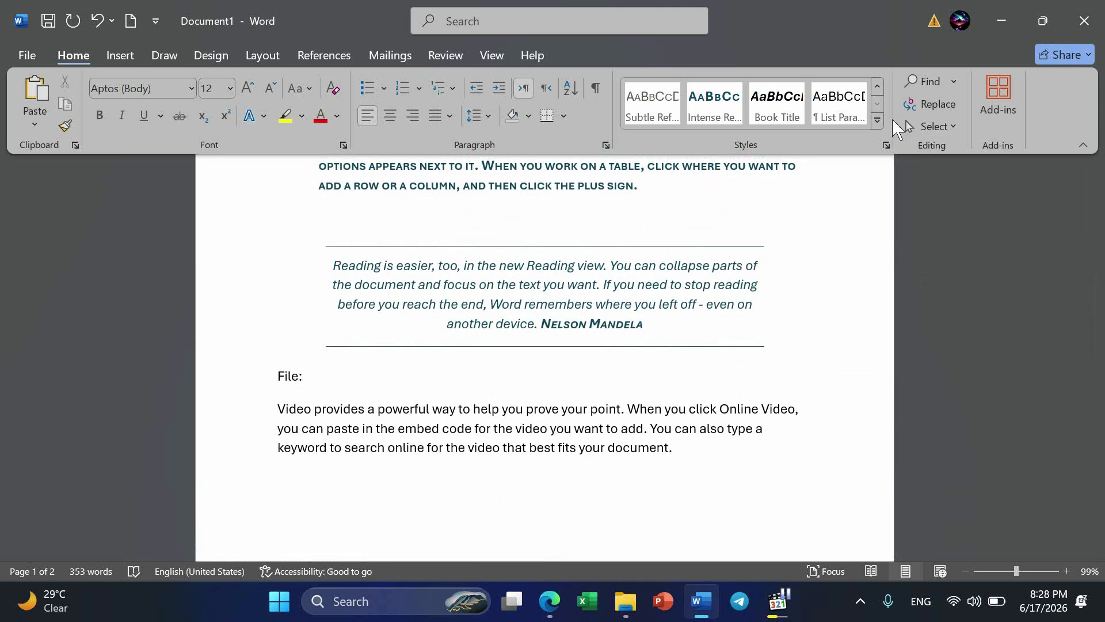
click(878, 118)
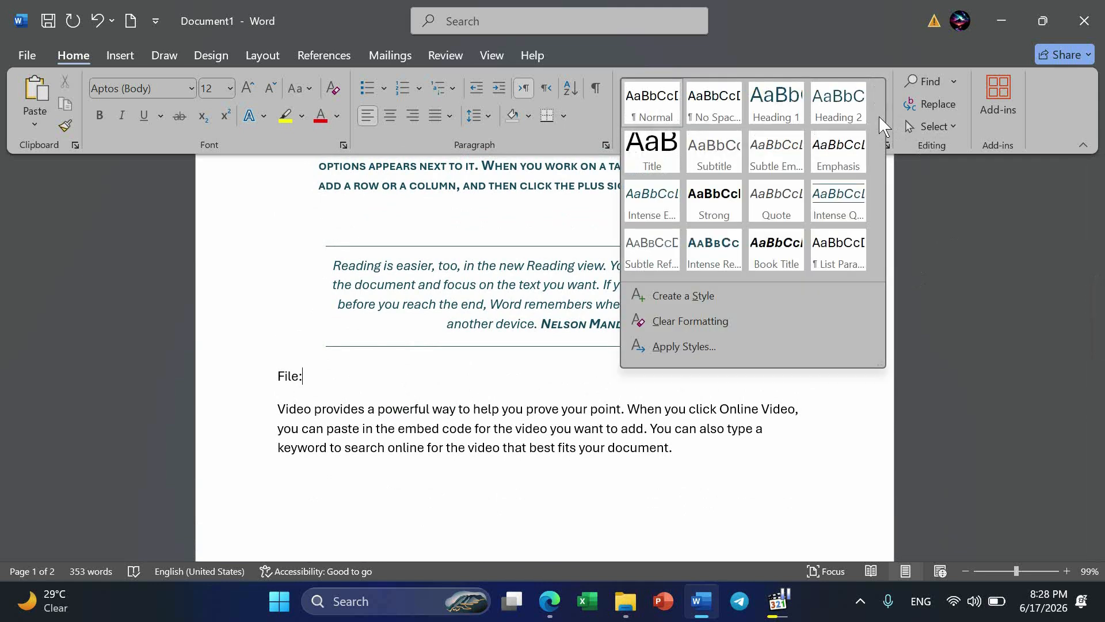
click(777, 109)
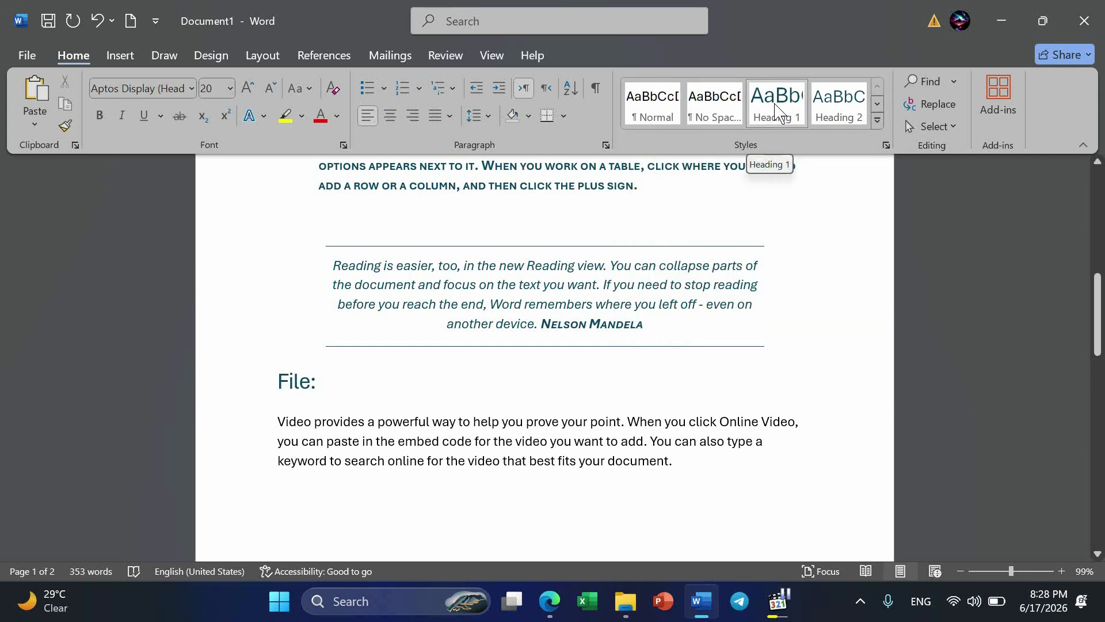
Add a line reading "Home:" after the last sample paragraph of the File section.
scroll(781, 249, down, 7)
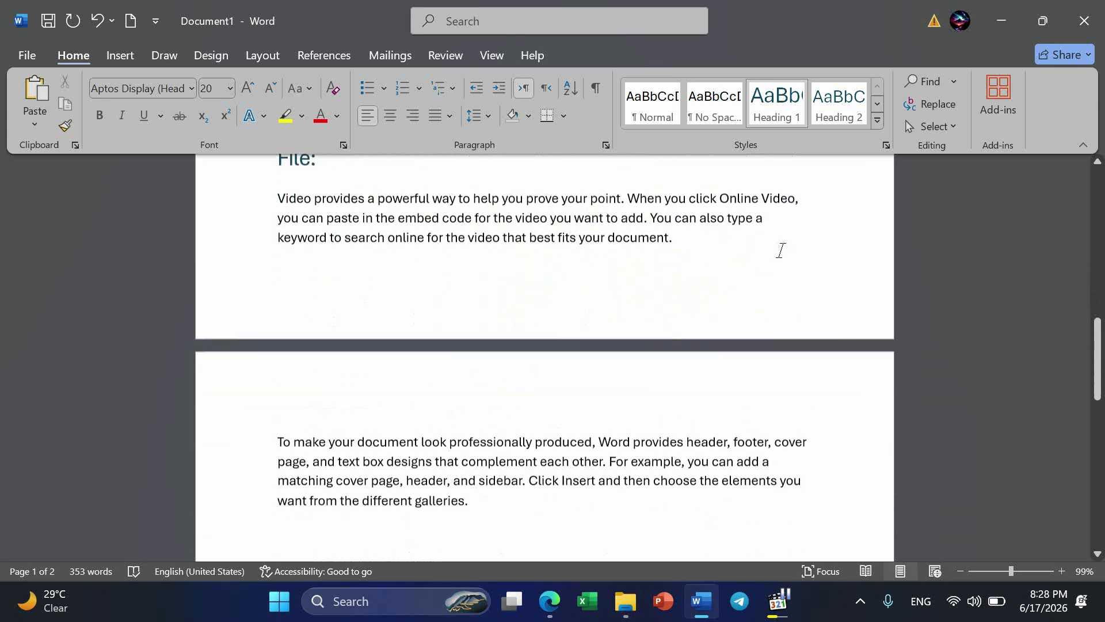
click(503, 341)
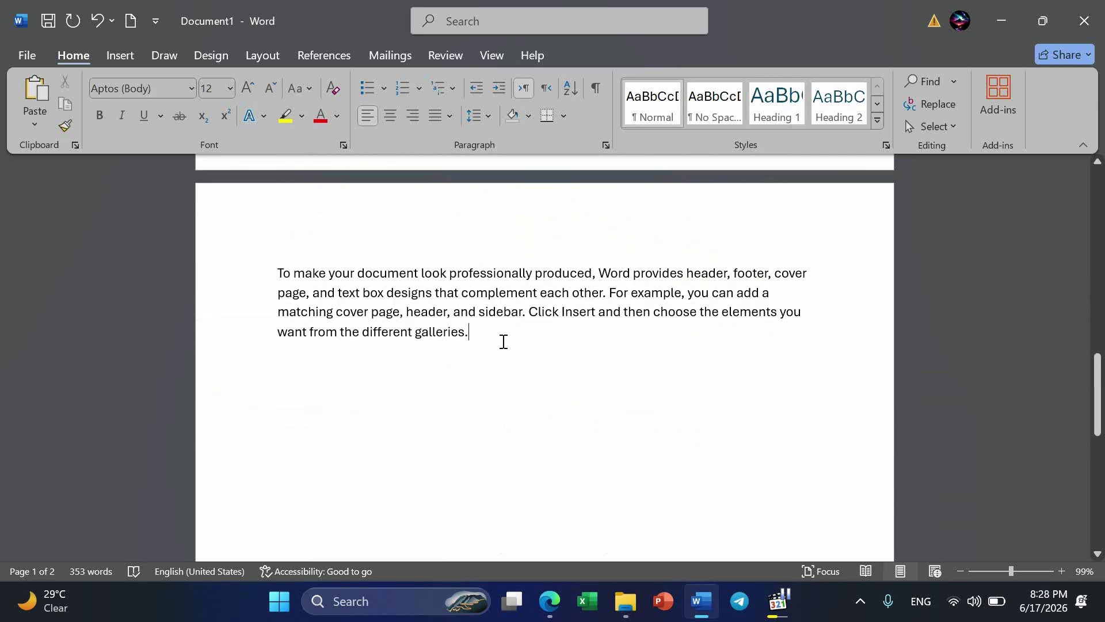
key(Return)
text(Home:)
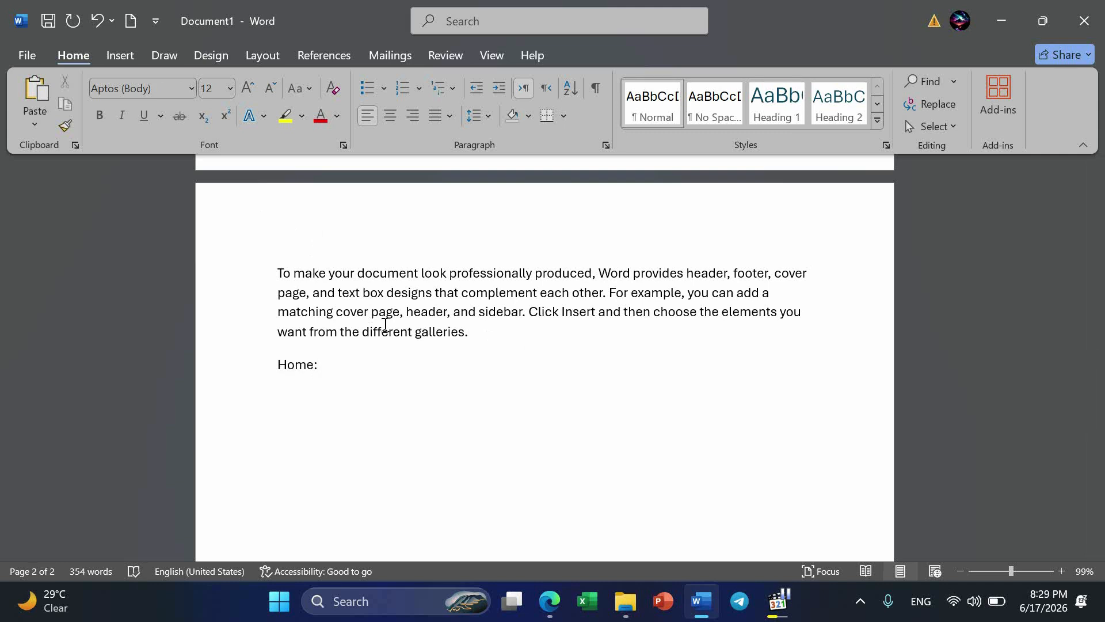
Generate the default sample text under "Home:" with =rand().
key(Return)
text(=radn)
key(BackSpace)
text(nd(0)
key(BackSpace)
text())
key(Return)
Apply the Heading 1 style to the "Home:" line.
scroll(320, 402, up, 6)
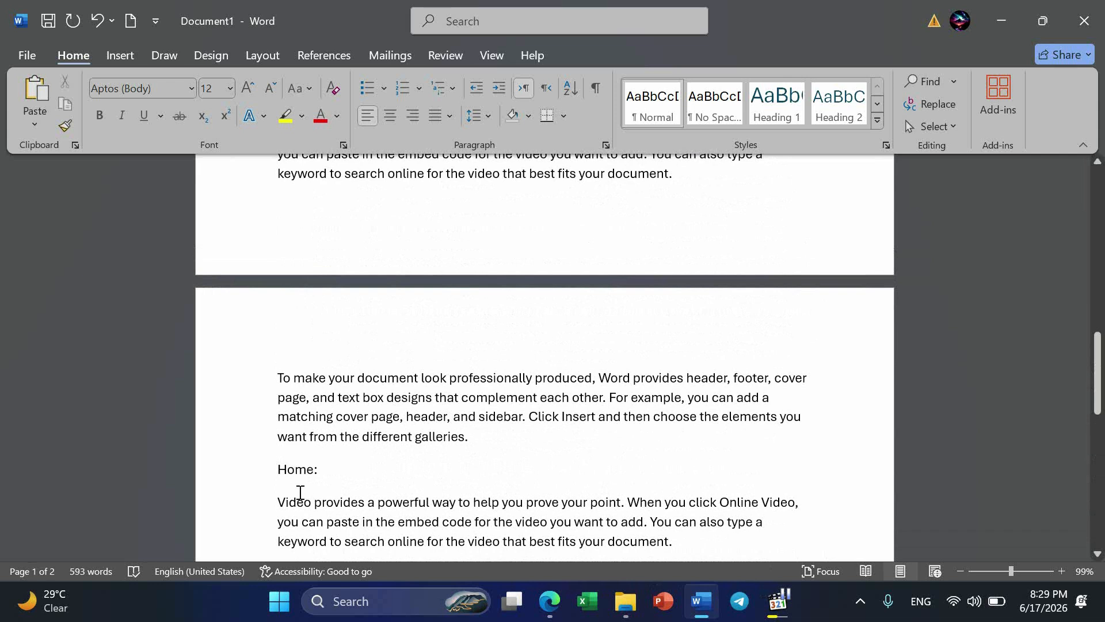
click(240, 469)
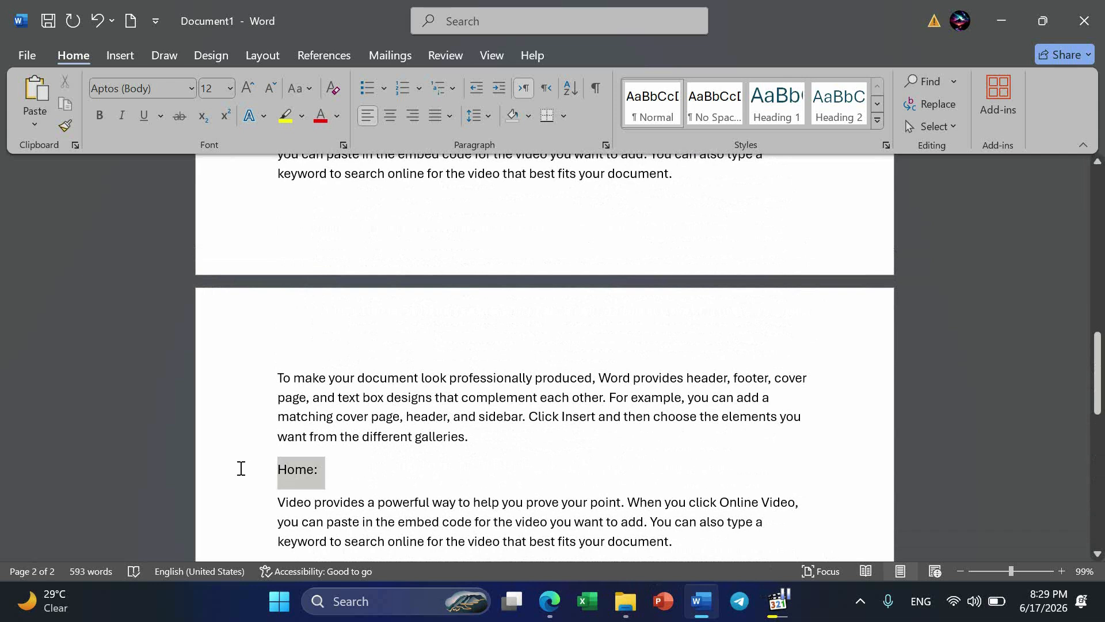
click(780, 104)
Add a line reading "Insert:" after the Home section's last paragraph and format it as Heading 1.
scroll(771, 101, down, 5)
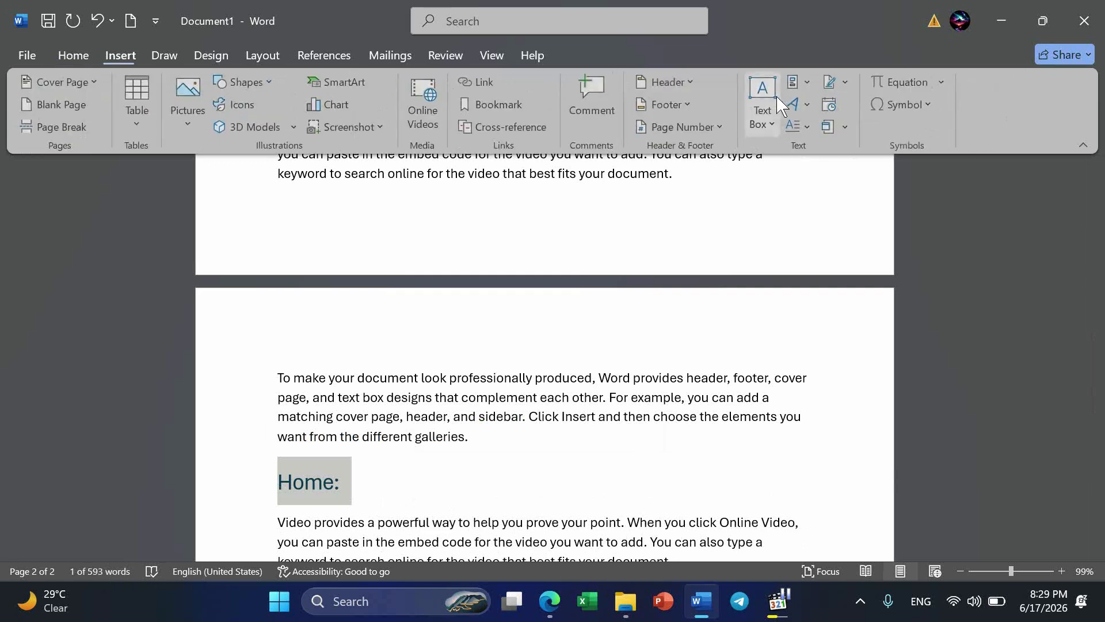
scroll(604, 311, down, 5)
scroll(535, 386, down, 6)
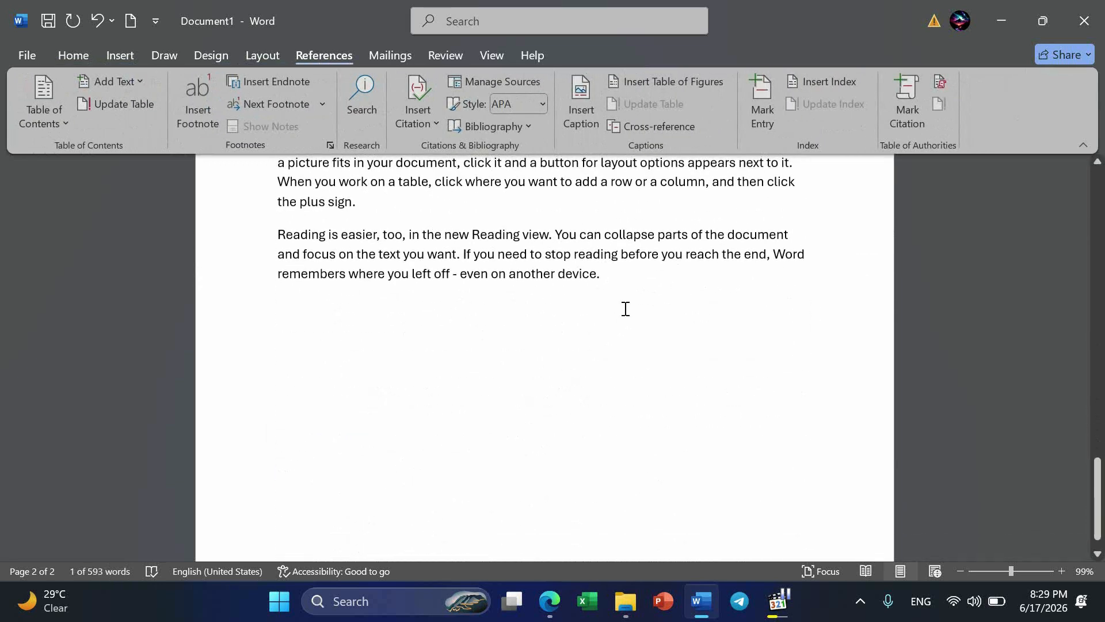
click(637, 286)
key(Return)
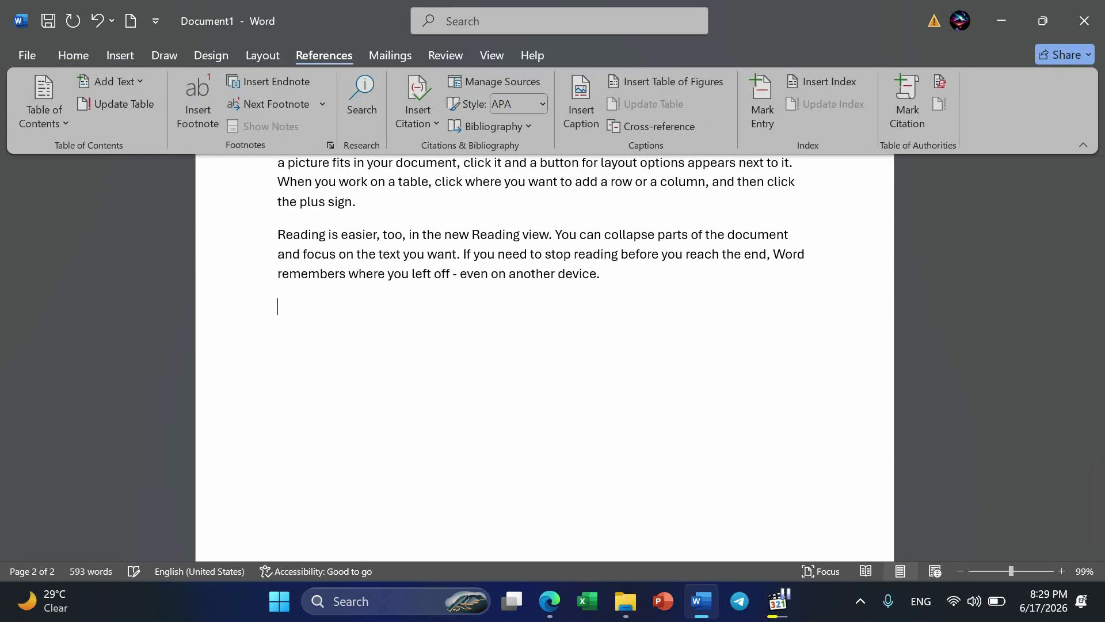
text(=)
key(BackSpace)
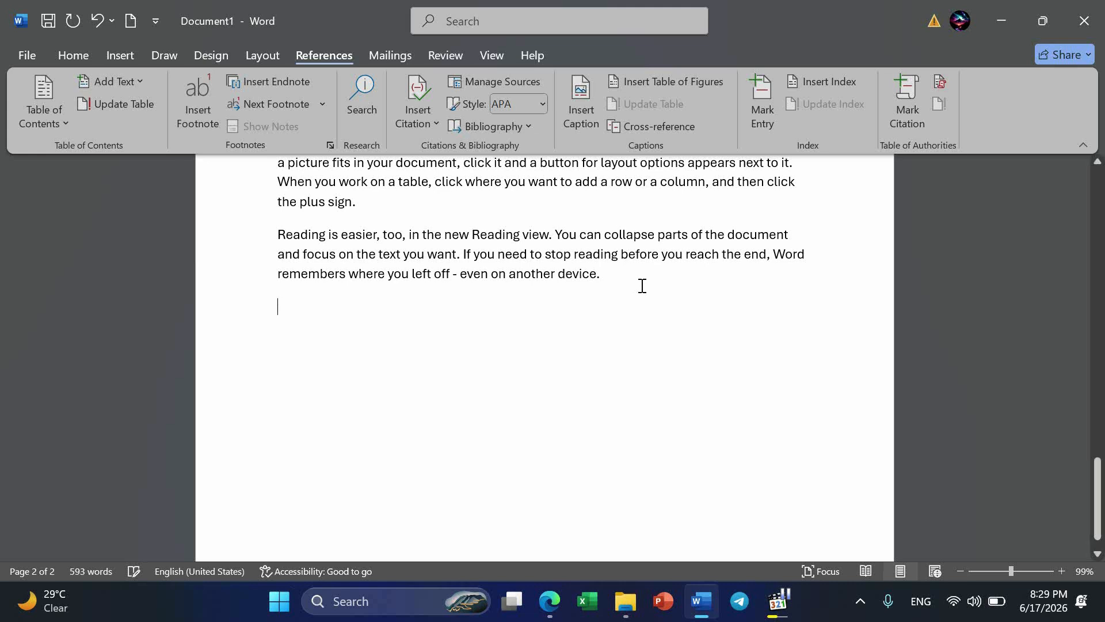
text(Insert:)
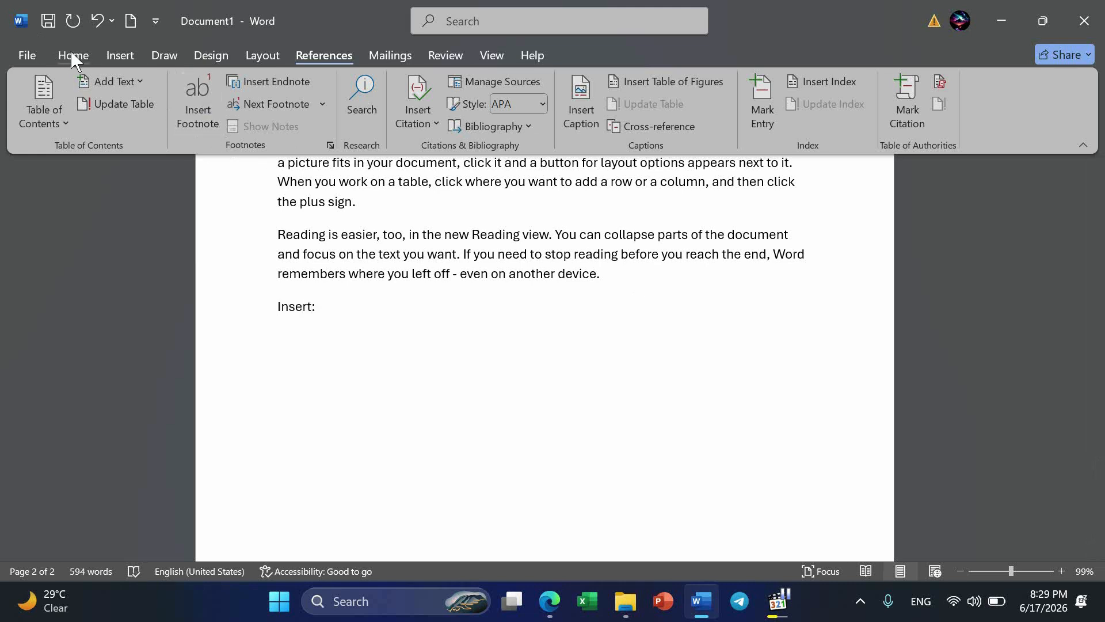
click(72, 53)
click(775, 107)
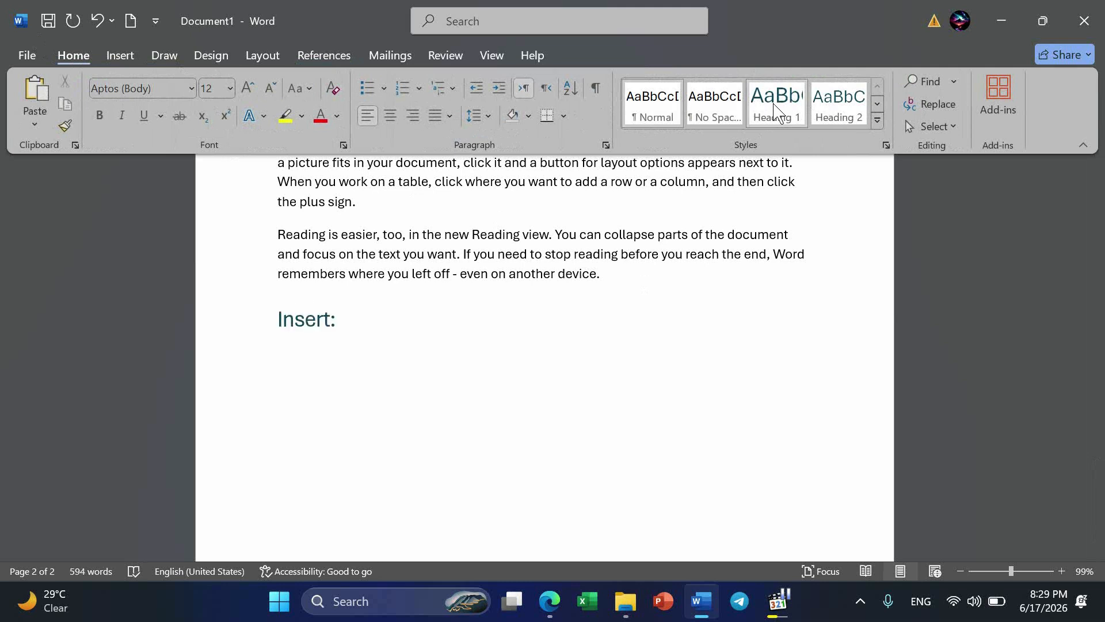
Generate the default sample text under the "Insert:" heading with =rand().
key(Return)
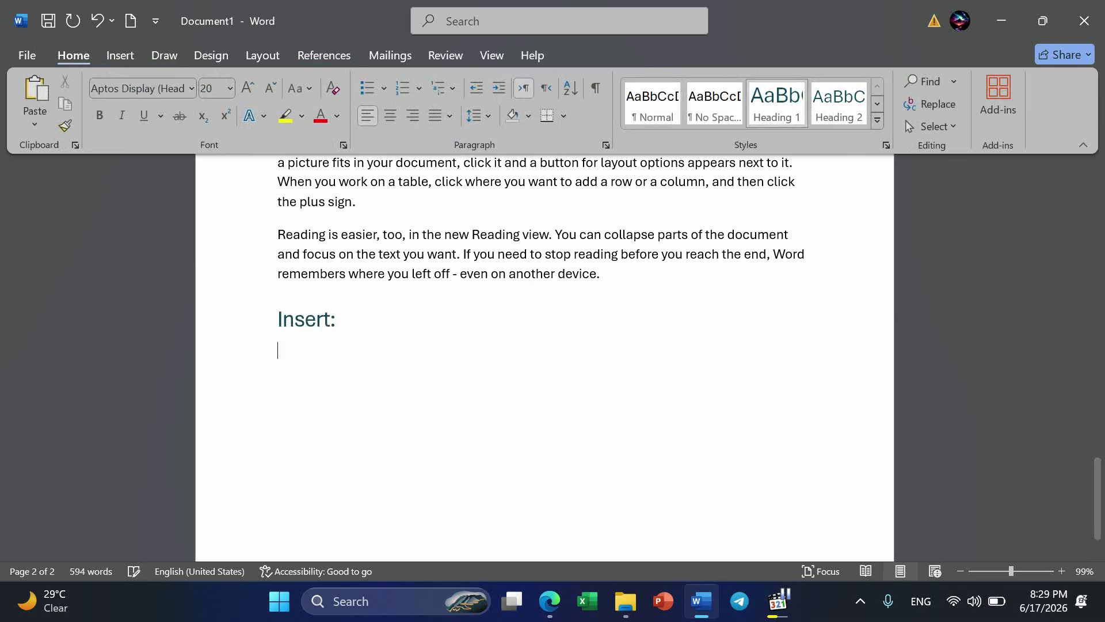
text(=rand())
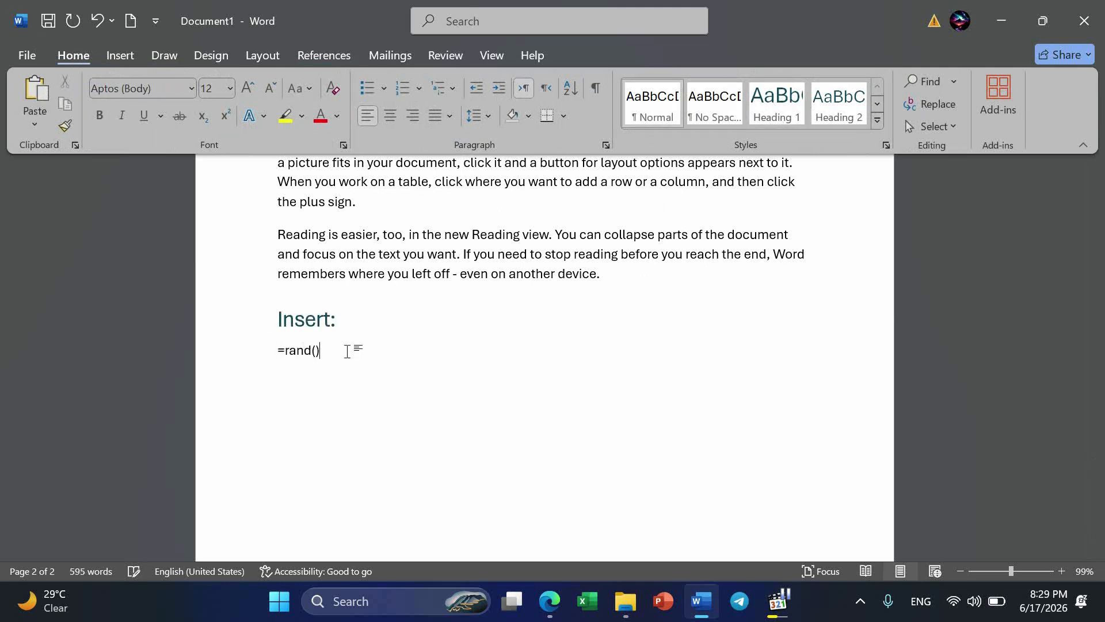
key(Return)
Add a line reading "Design:" after the Insert section's last paragraph and format it as Heading 1.
text(=)
key(BackSpace)
text(Do)
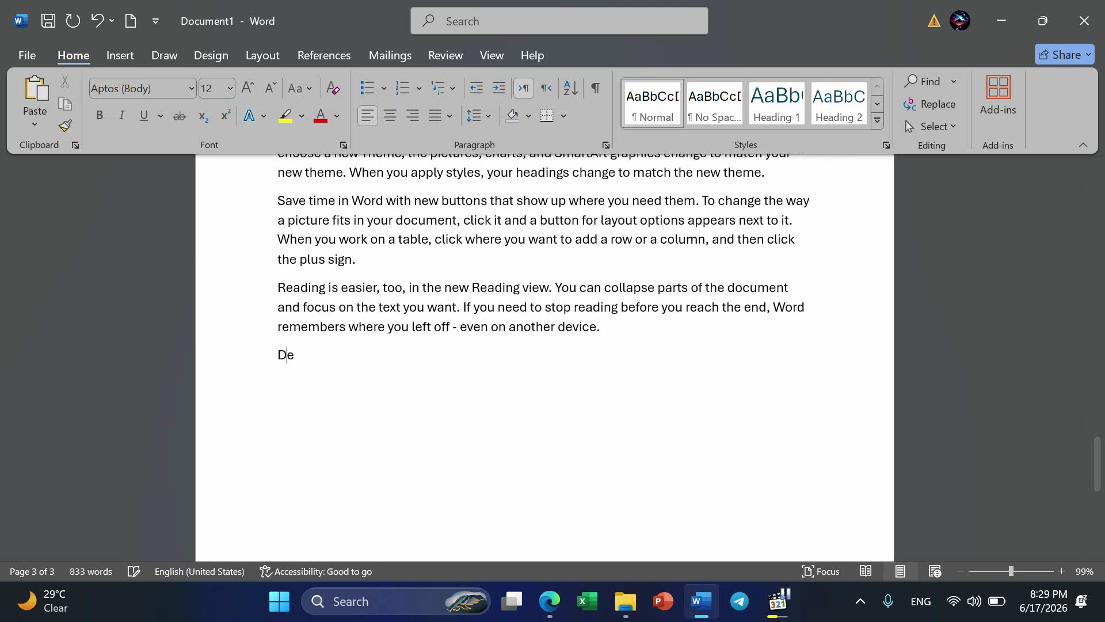
key(BackSpace)
text(esign:)
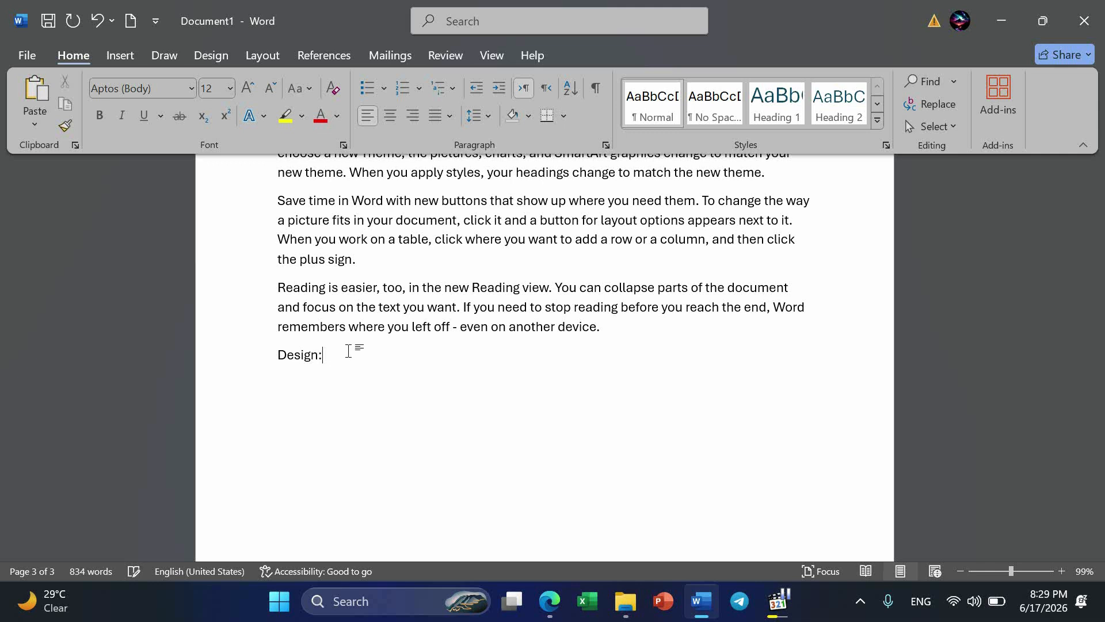
click(777, 103)
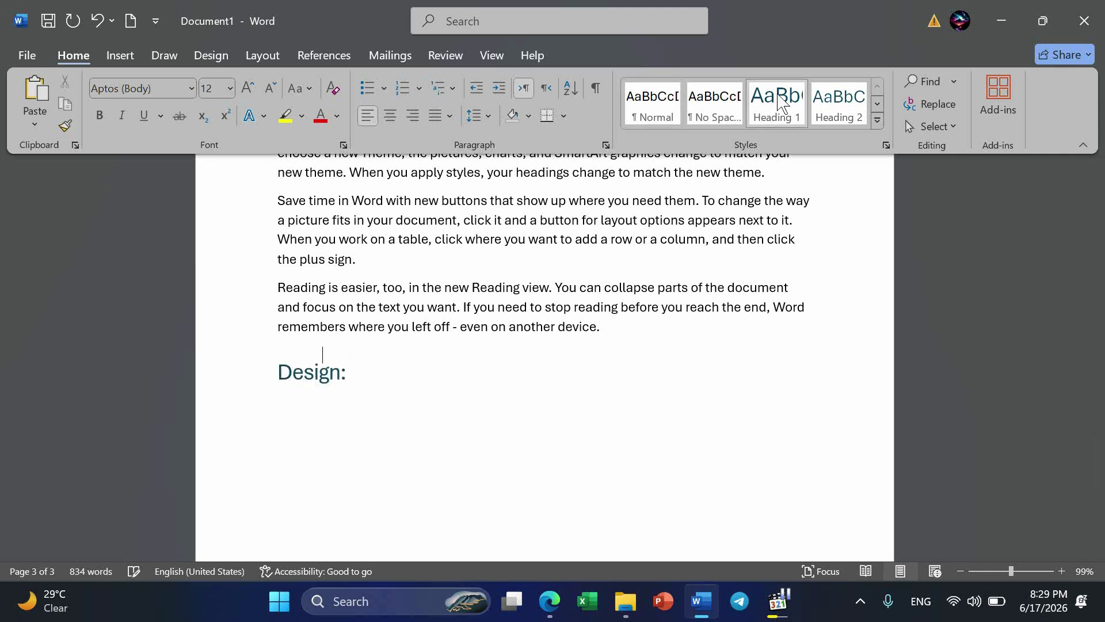
Generate two paragraphs of sample text under the "Design:" heading with =rand(2).
key(Return)
text(=)
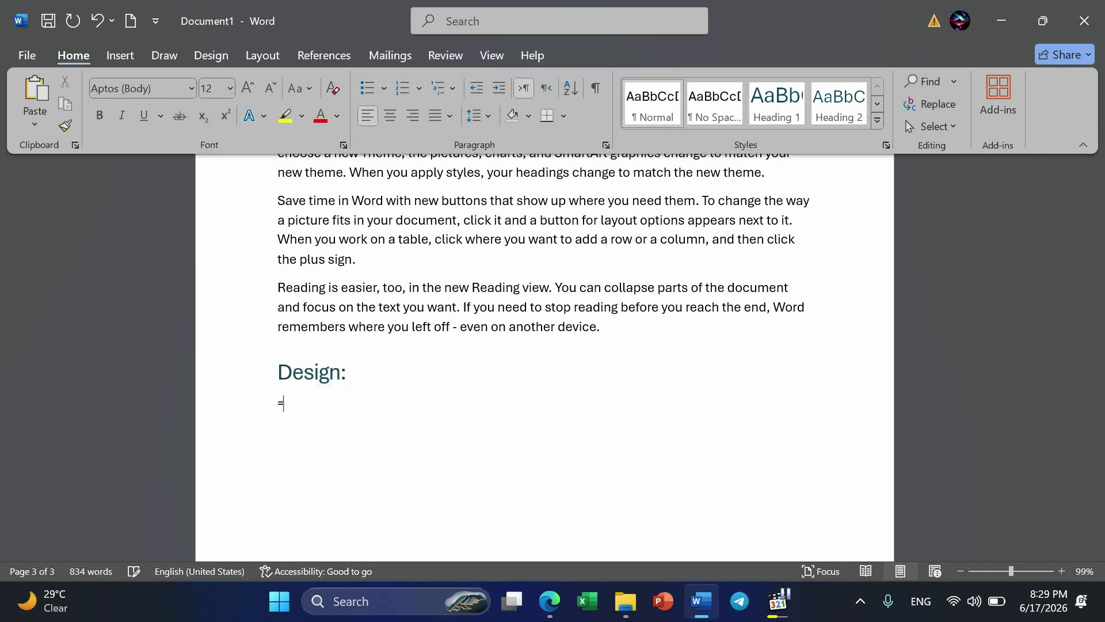
text(rand(2))
key(Return)
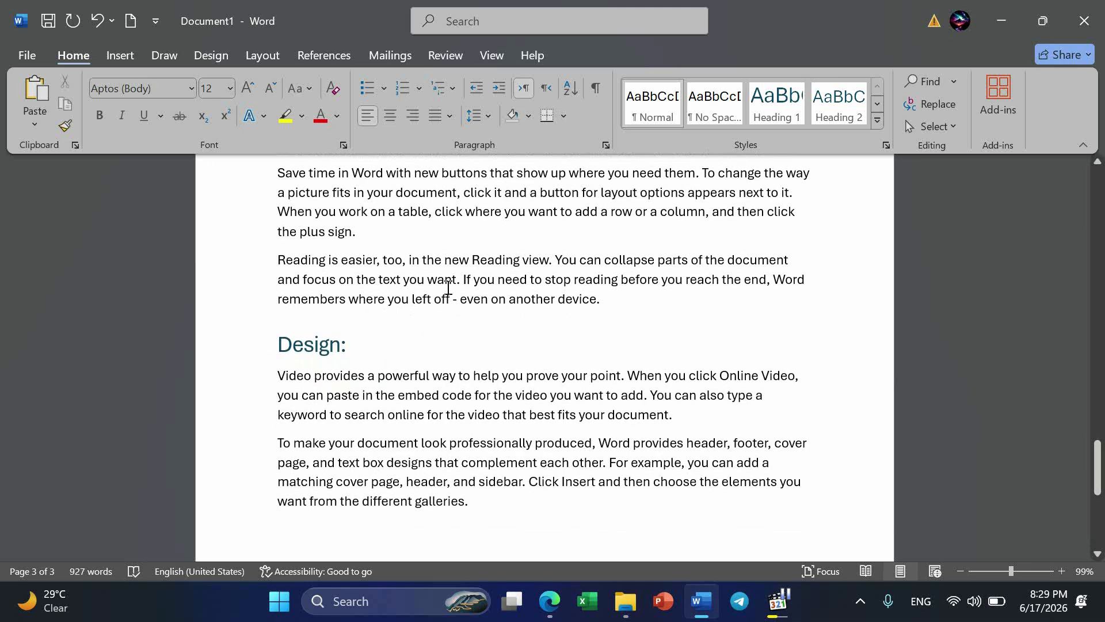
scroll(443, 287, up, 10)
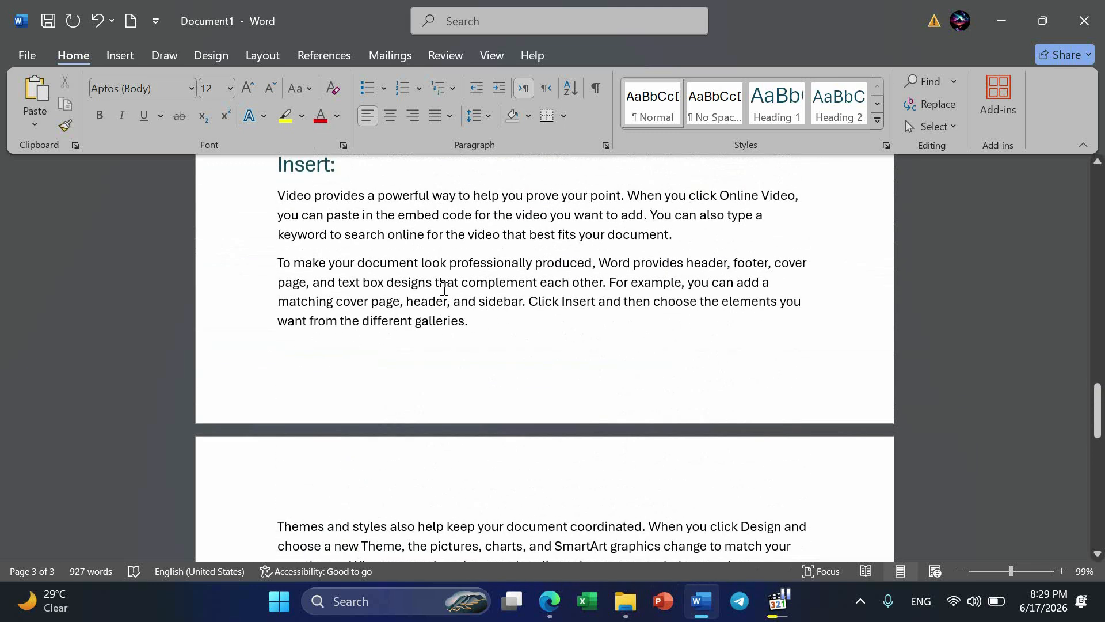
scroll(444, 288, up, 10)
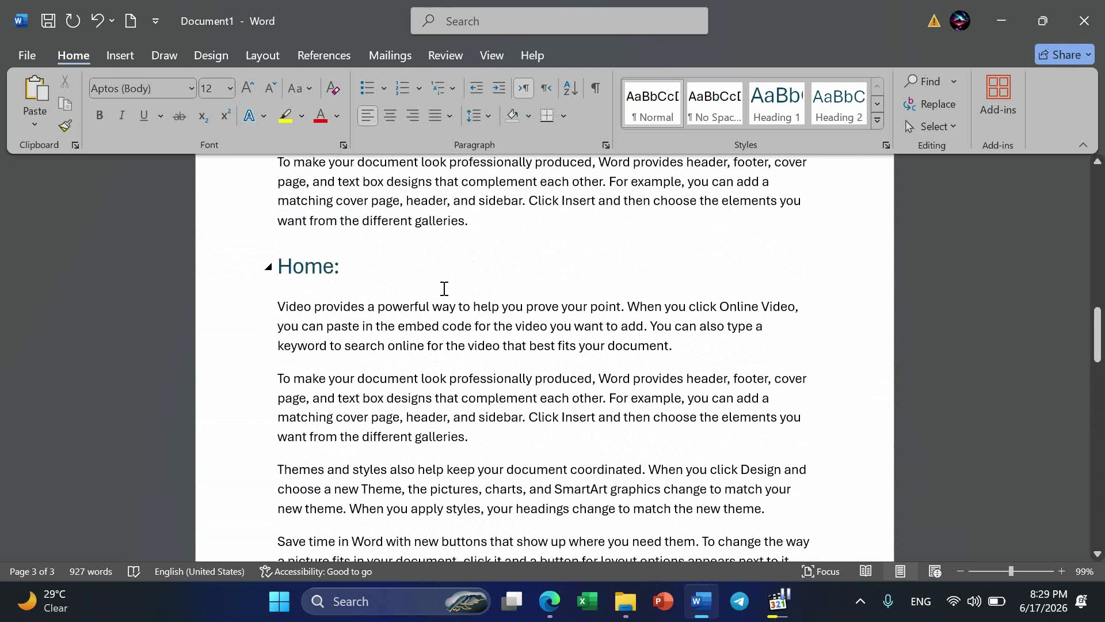
Add a line reading "Clipboard:" after the first paragraph of the Home section and format it as Heading 2.
scroll(444, 288, up, 3)
scroll(444, 288, down, 6)
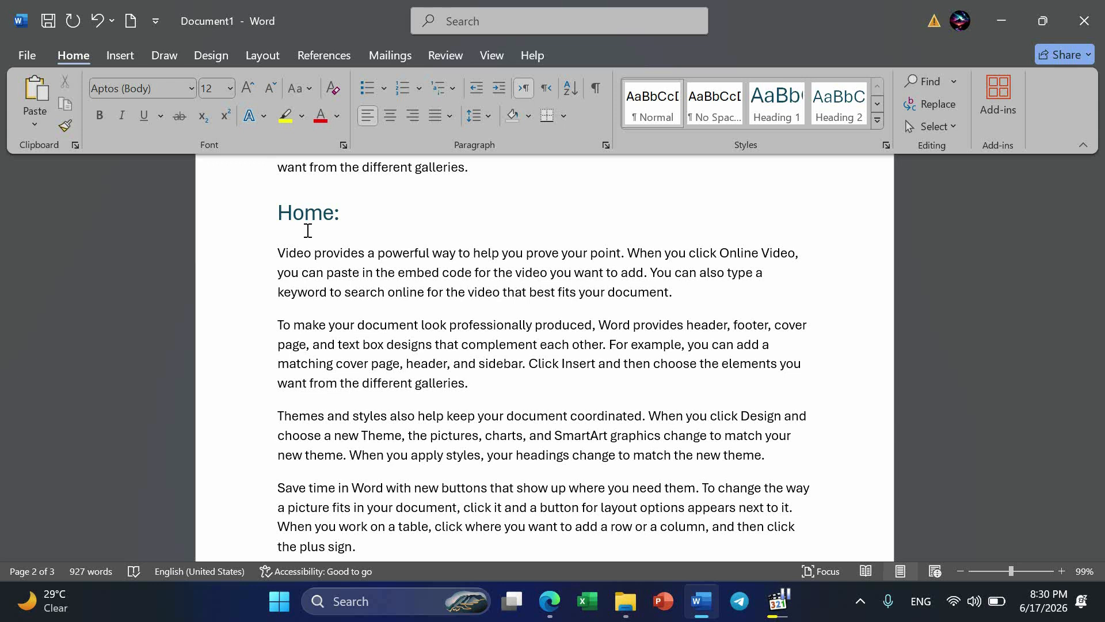
scroll(307, 230, up, 3)
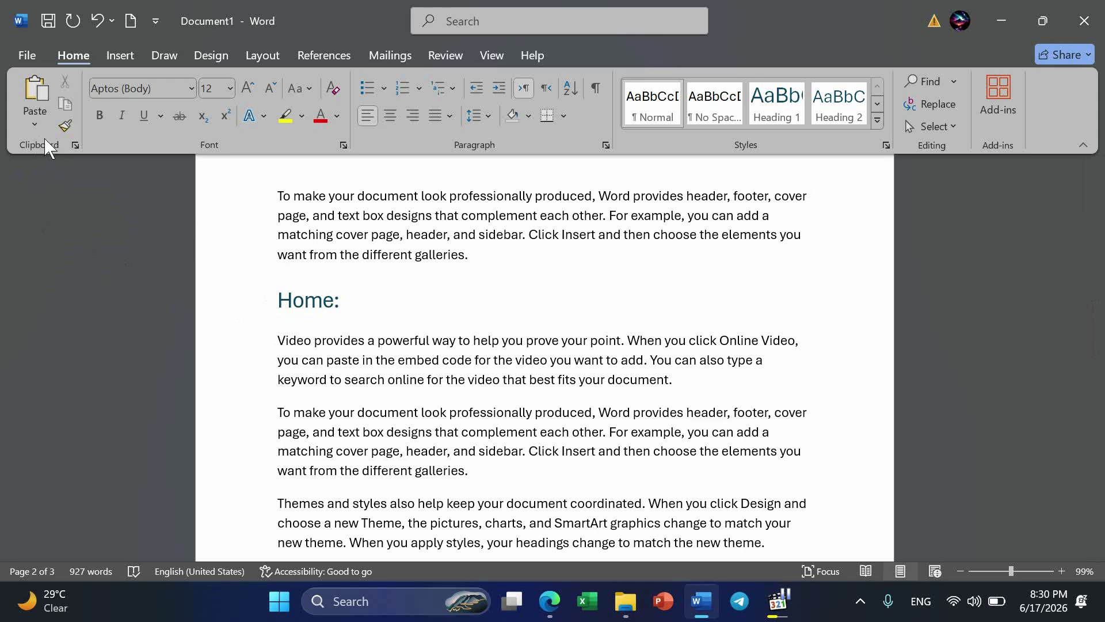
click(700, 384)
key(Return)
text(Clipbpa)
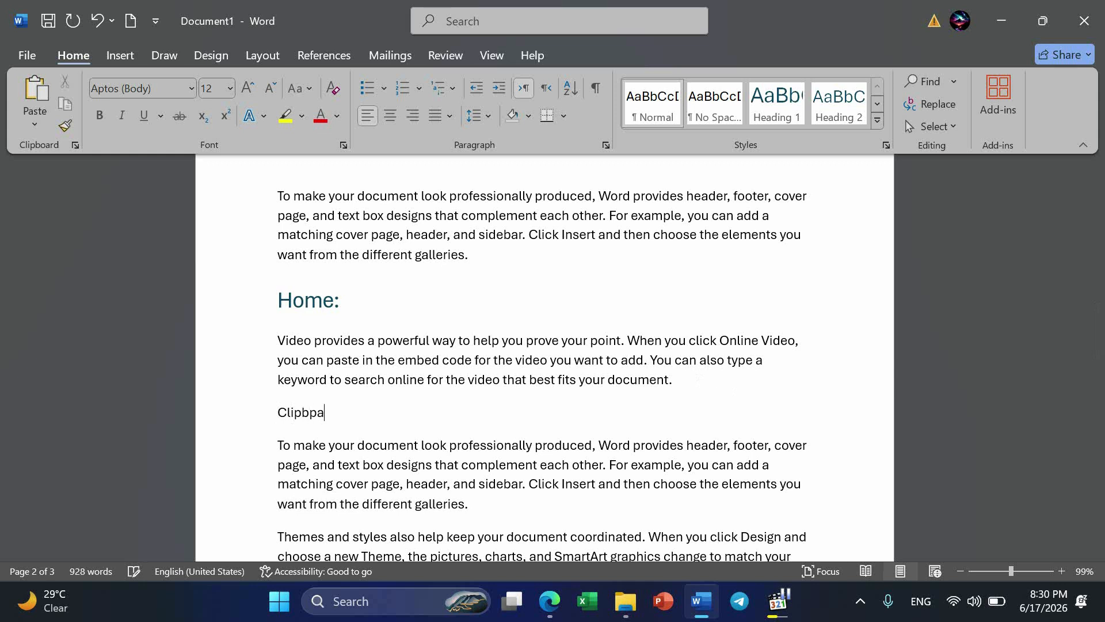
key(BackSpace)
key(BackSpace)
text(oard)
text(:)
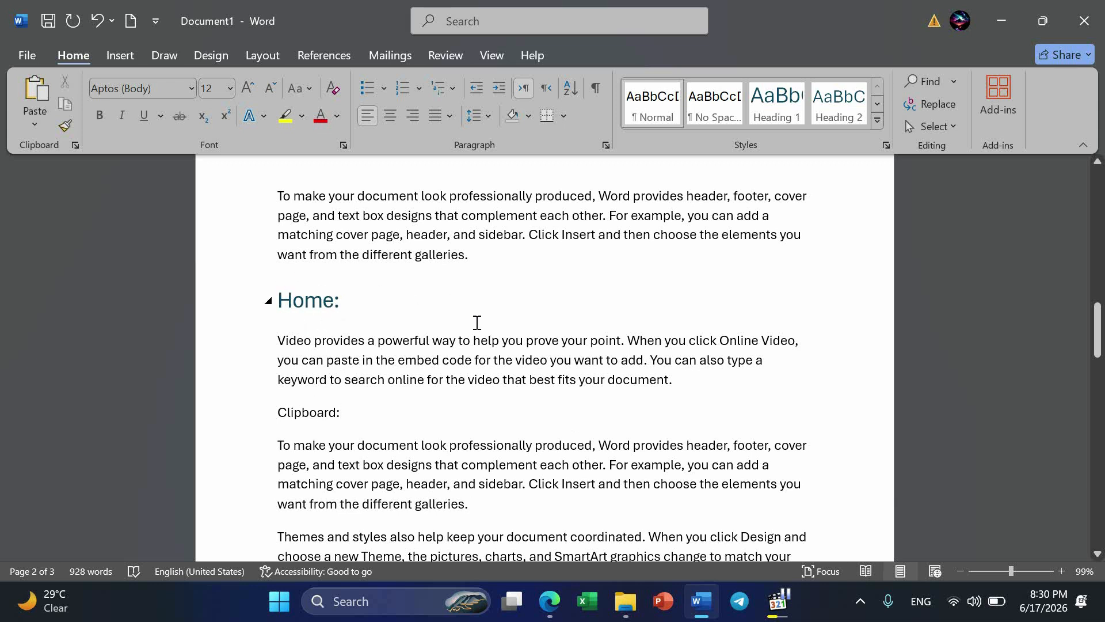
click(840, 107)
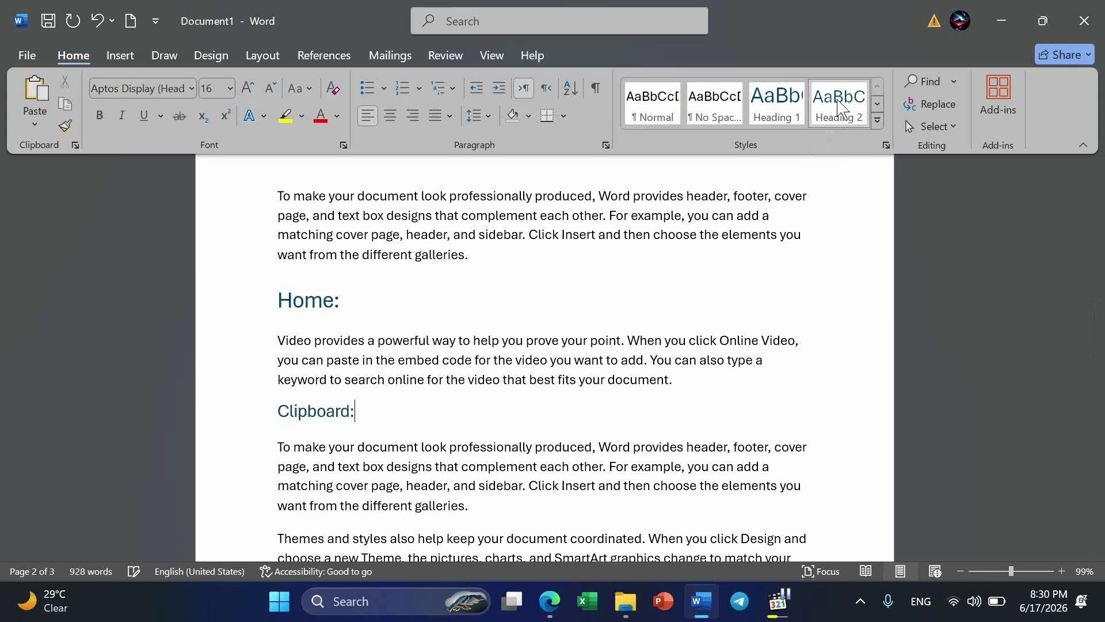
Add a line reading "Font:" after the paragraph under the "Clipboard:" heading and format it as Heading 2.
scroll(595, 392, down, 3)
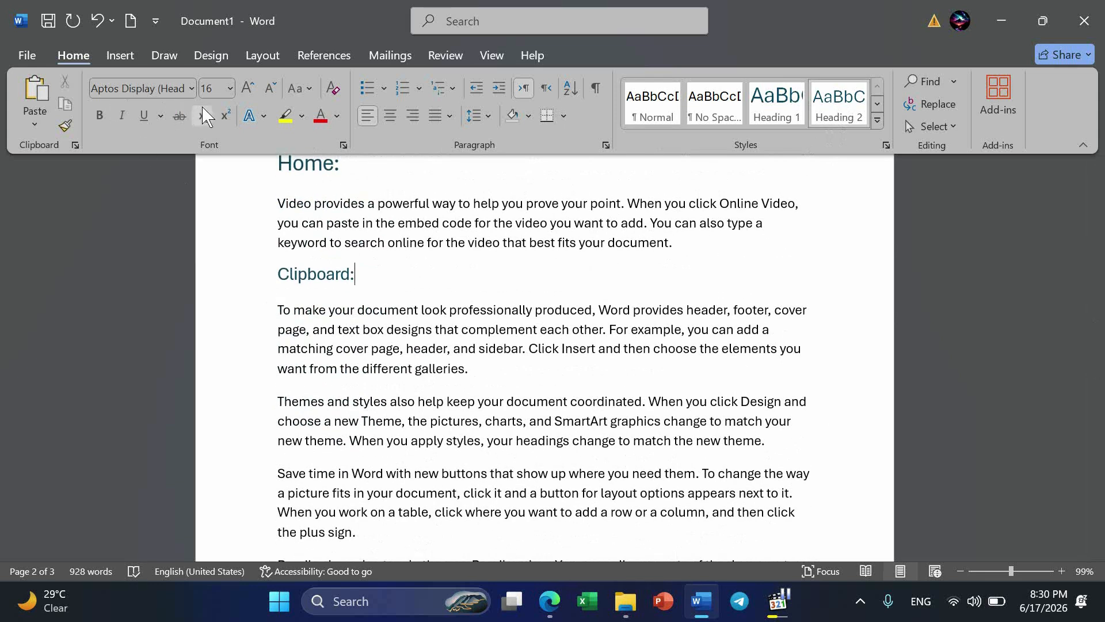
click(507, 356)
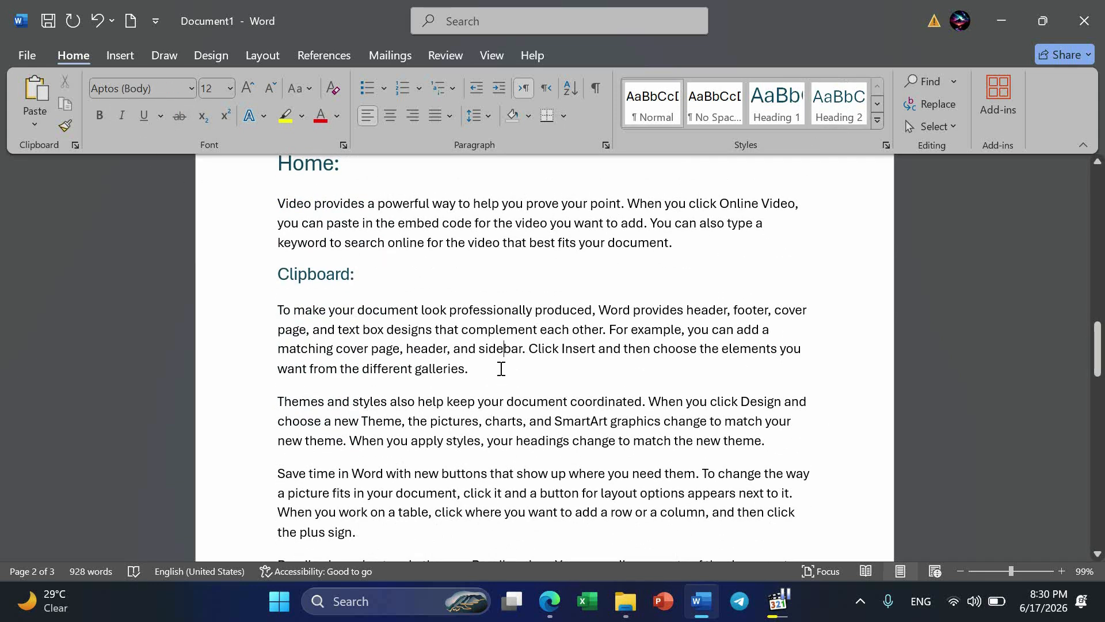
key(Return)
text(Font:)
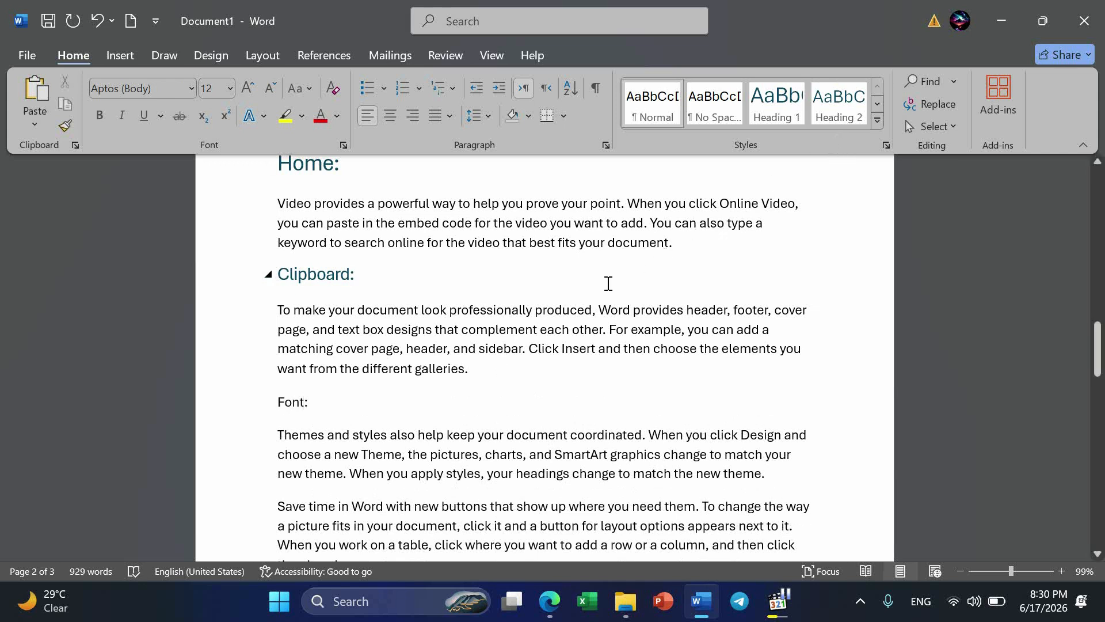
click(835, 115)
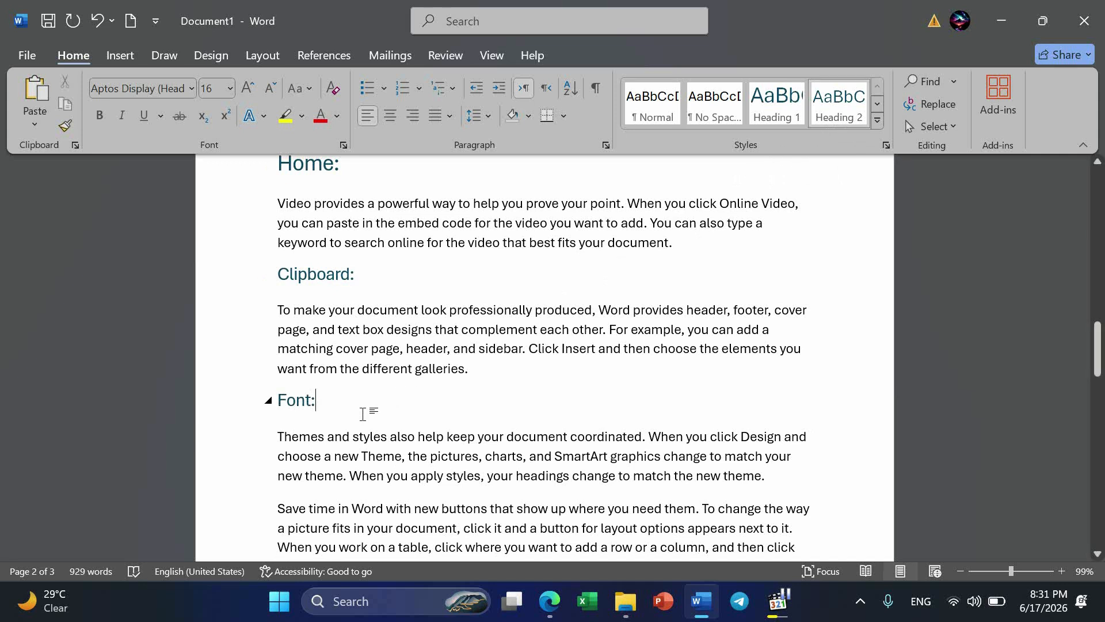
Add a line reading "Fonts Family" after the first paragraph under the "Font:" heading.
scroll(363, 413, down, 3)
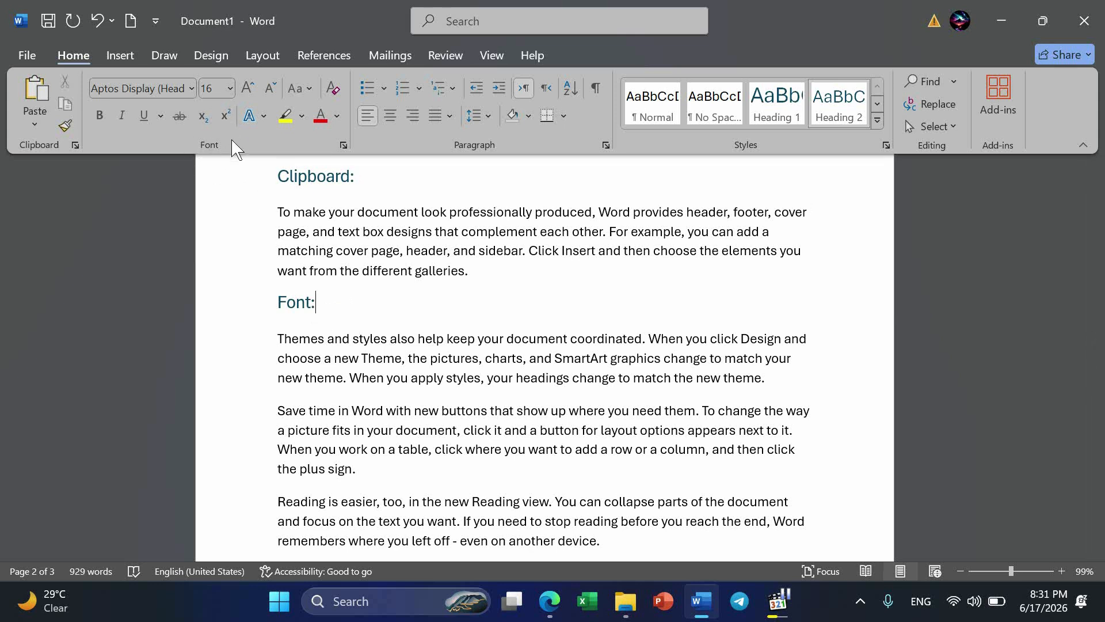
click(804, 377)
key(Return)
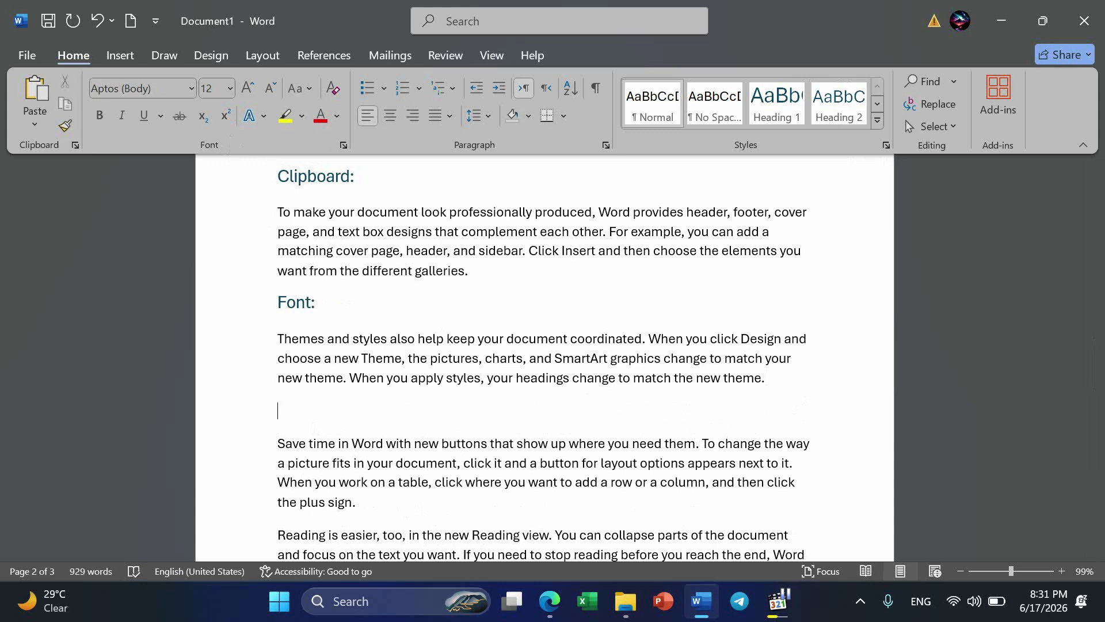
text(Bold an)
key(BackSpace)
key(BackSpace)
key(BackSpace)
key(BackSpace)
key(BackSpace)
key(BackSpace)
text(Fonts Family)
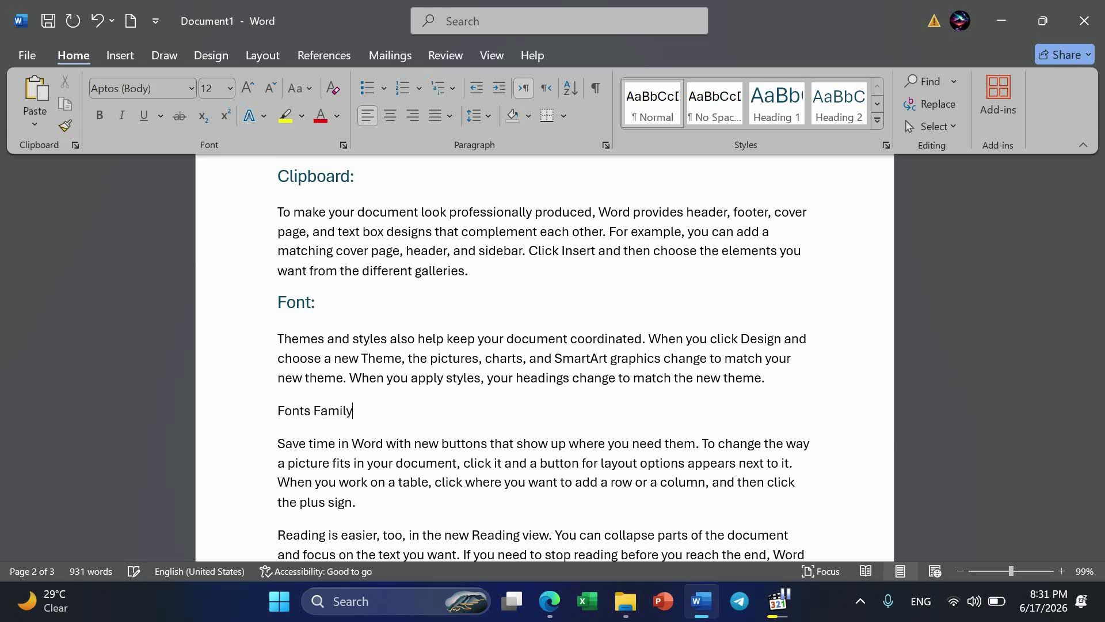
Correct the new line under the Font section to "Font Family:" and format it as Heading 3.
click(311, 413)
key(BackSpace)
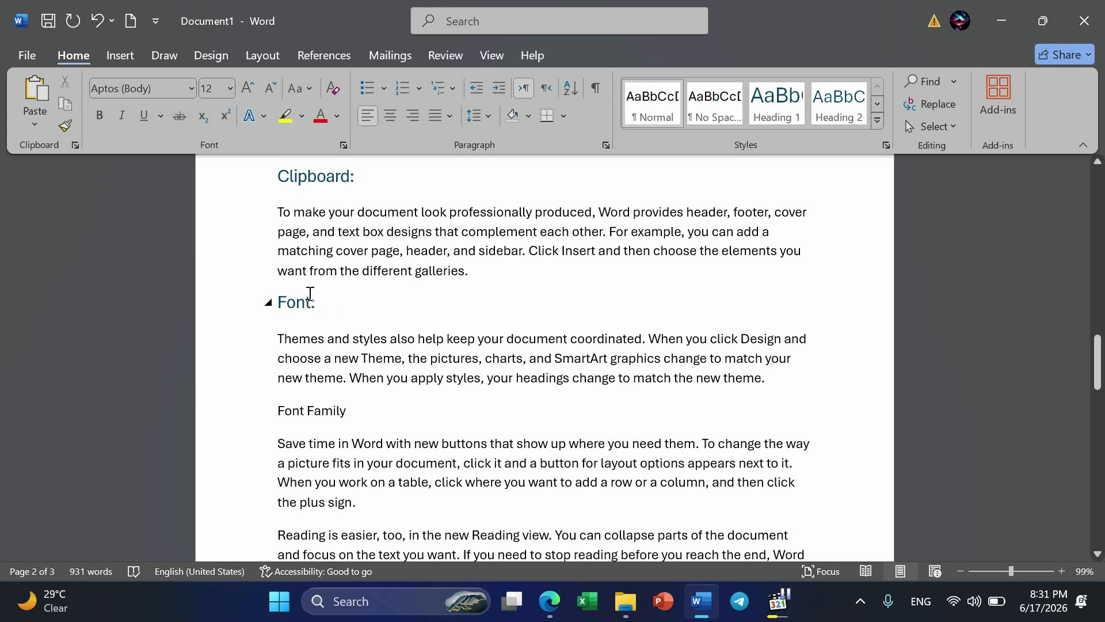
scroll(310, 257, up, 3)
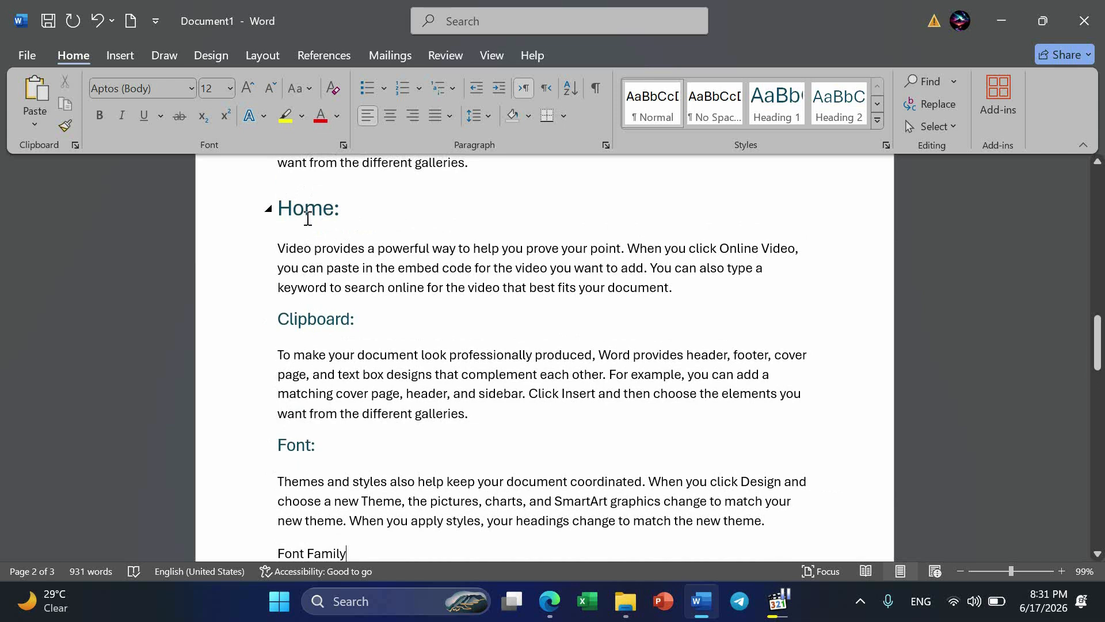
scroll(308, 218, down, 2)
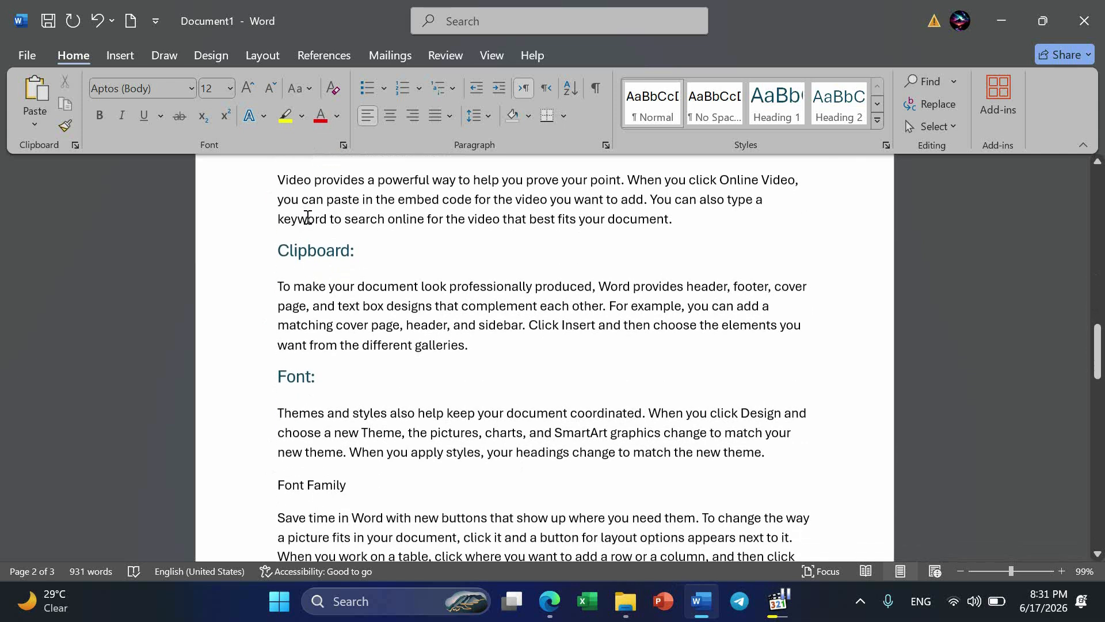
click(348, 474)
text(:)
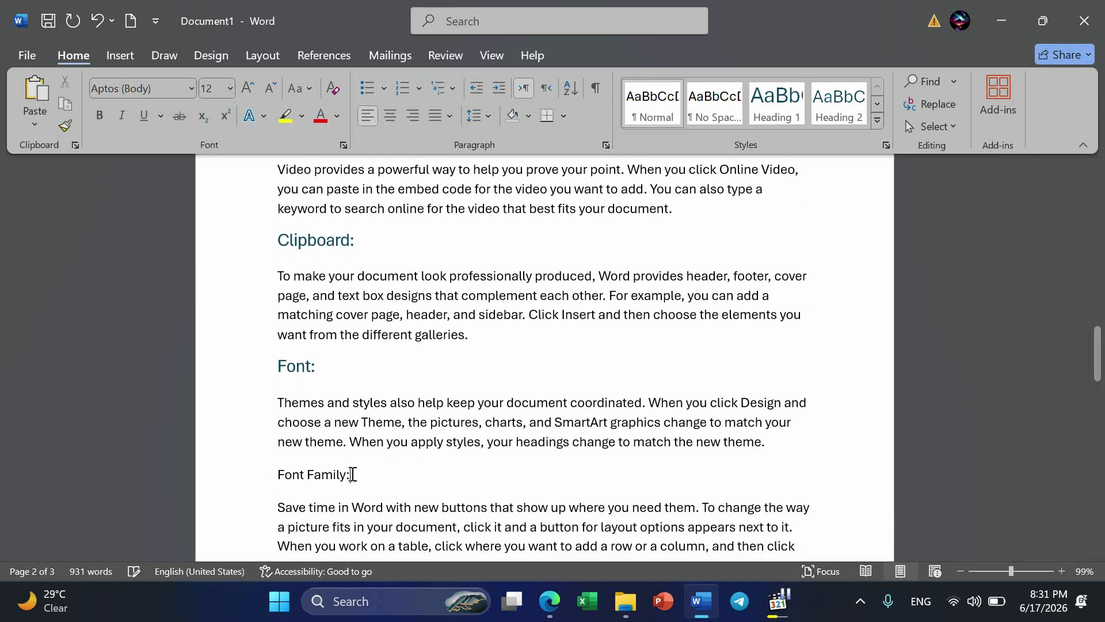
click(876, 120)
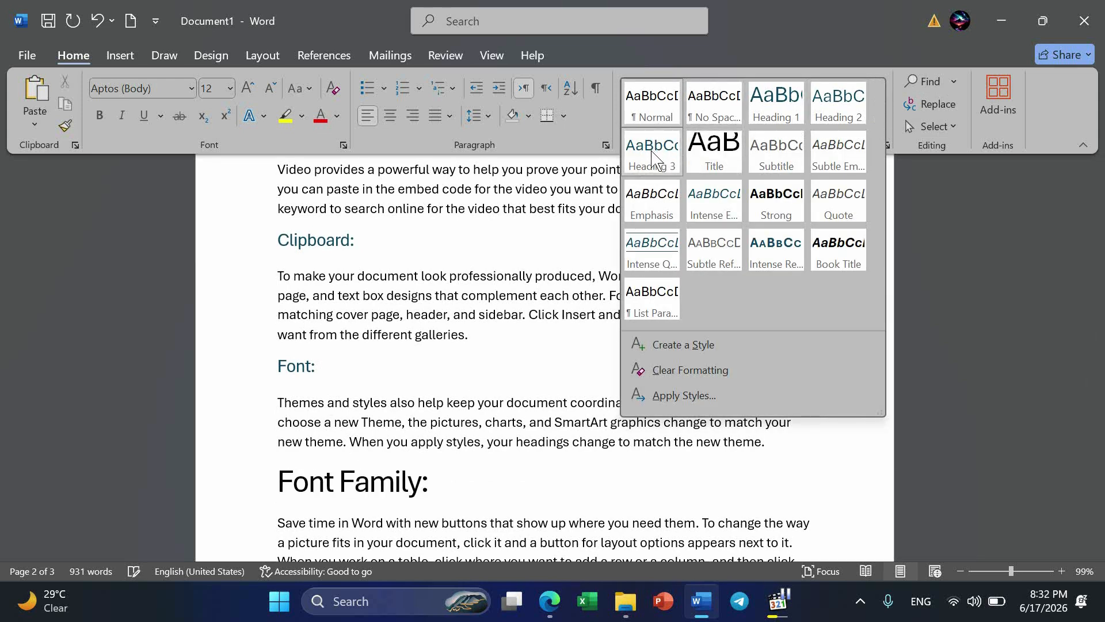
click(651, 154)
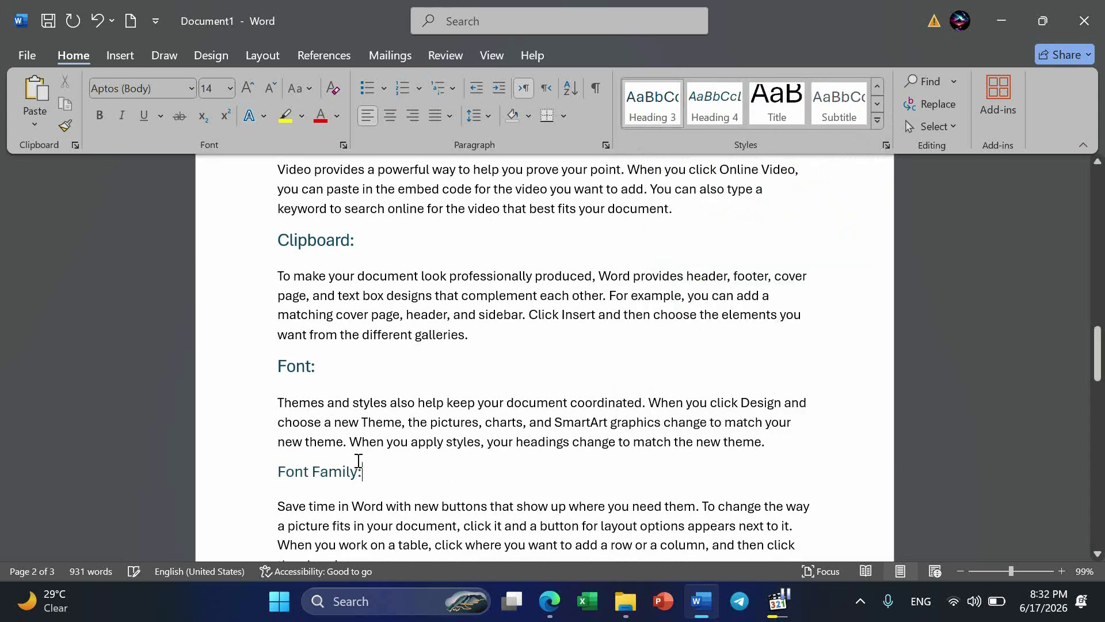
scroll(348, 449, up, 2)
scroll(349, 449, down, 3)
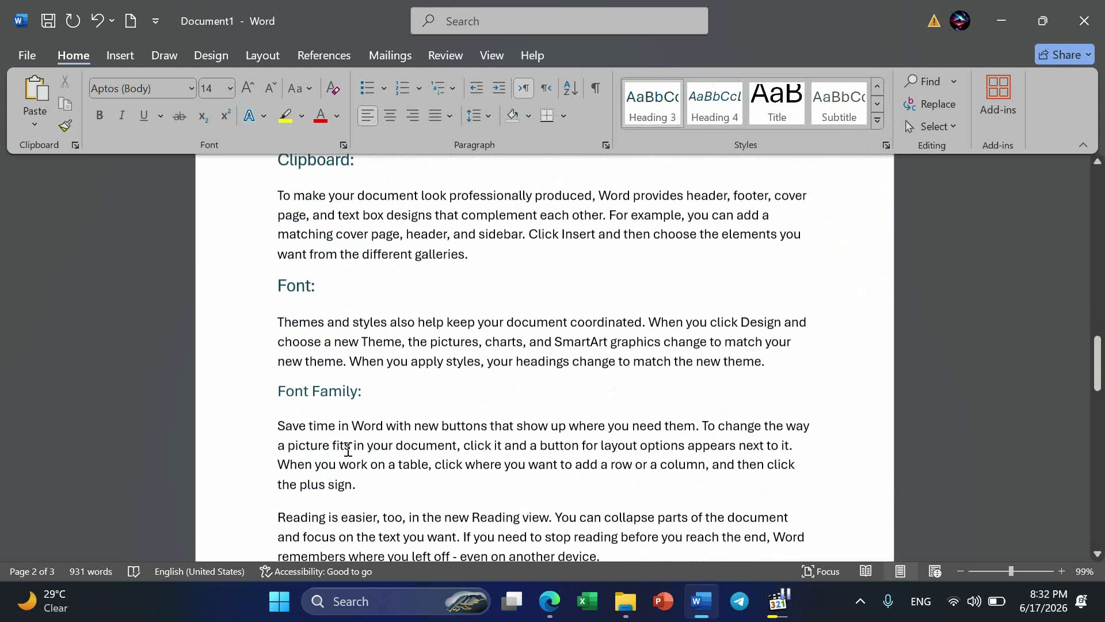